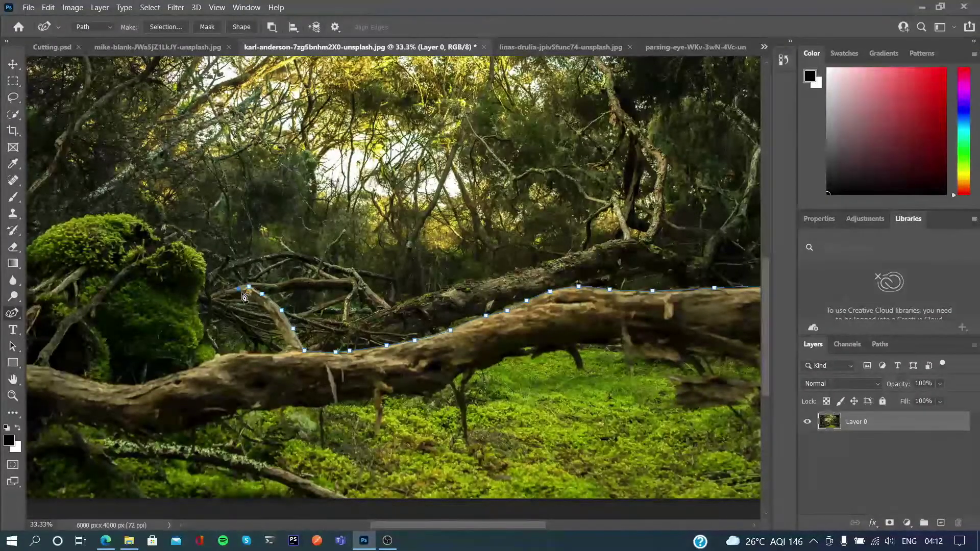
# Zoom out to view the whole forest photo.
pyautogui.hotkey('ctrl', '-')
pyautogui.hotkey('ctrl', '-')
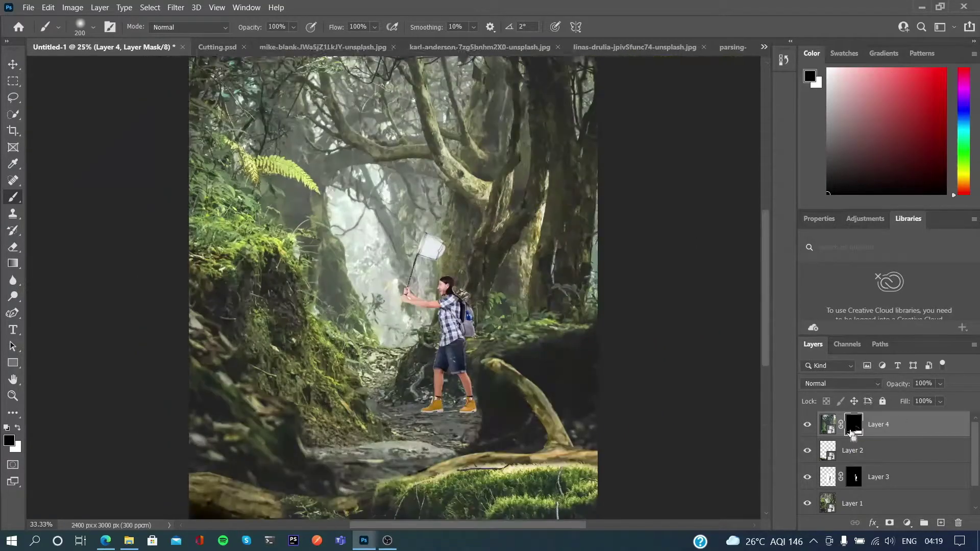
# Zoom out to see more of the composite scene.
pyautogui.hotkey('ctrl', '-')
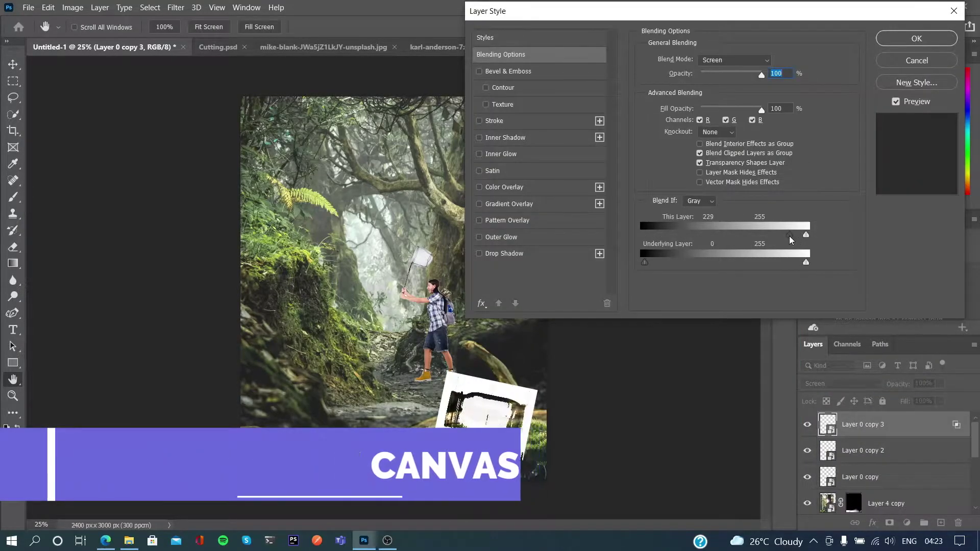
# Fade the jar's white background with Blend If sliders and apply the blending.
pyautogui.moveTo(789, 240); pyautogui.dragTo(793, 239)
pyautogui.press('Return')
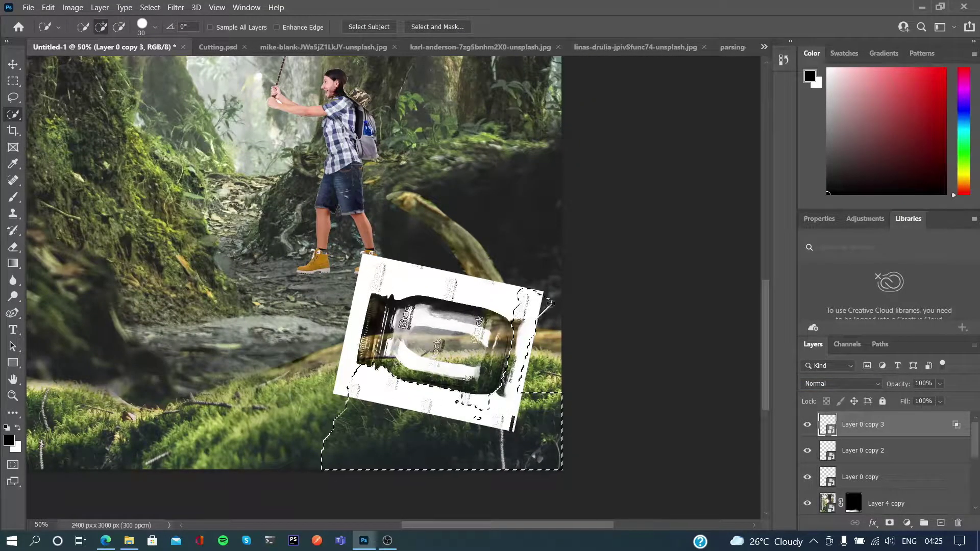
pyautogui.doubleClick(956, 426)
pyautogui.press('Return')
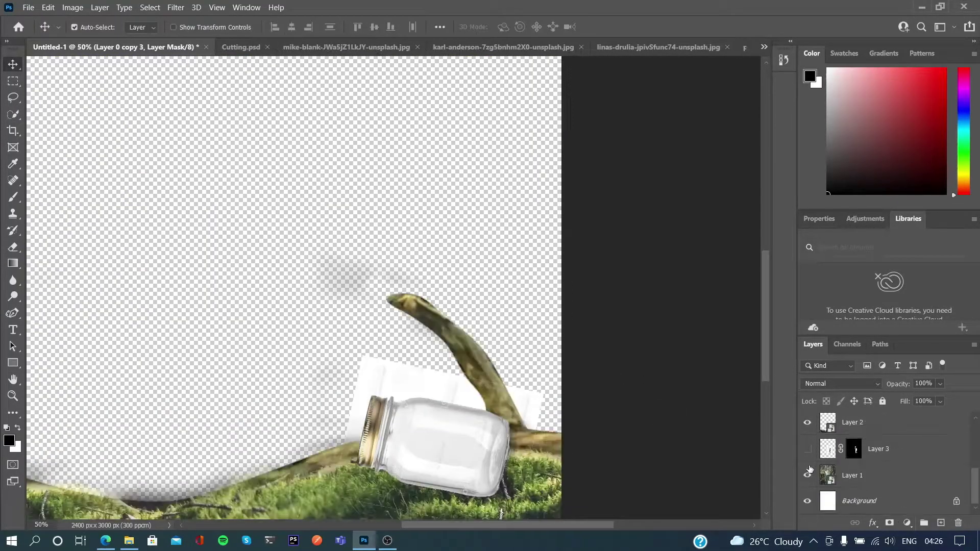
pyautogui.scroll(-3, 309, 306)
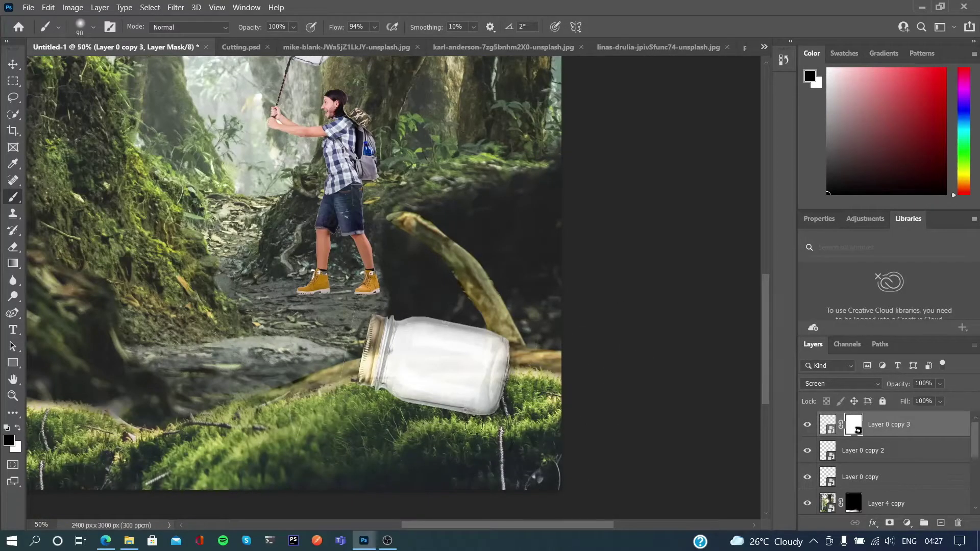
# Hide the jar copy's brightest tones, then duplicate the jar and change its blend mode.
pyautogui.doubleClick(957, 426)
pyautogui.moveTo(805, 234); pyautogui.dragTo(687, 262)
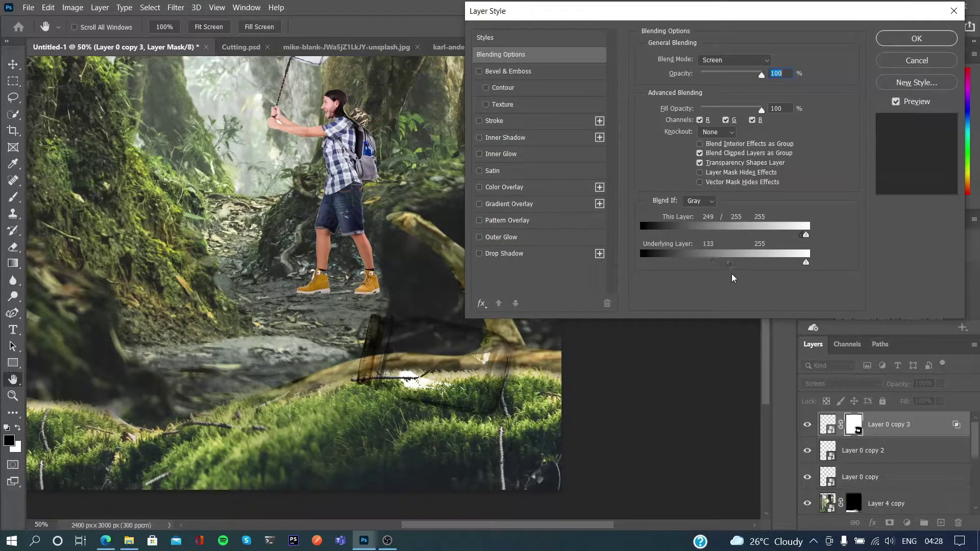
pyautogui.click(917, 39)
pyautogui.click(887, 454)
pyautogui.hotkey('ctrl', 'j')
pyautogui.click(843, 383)
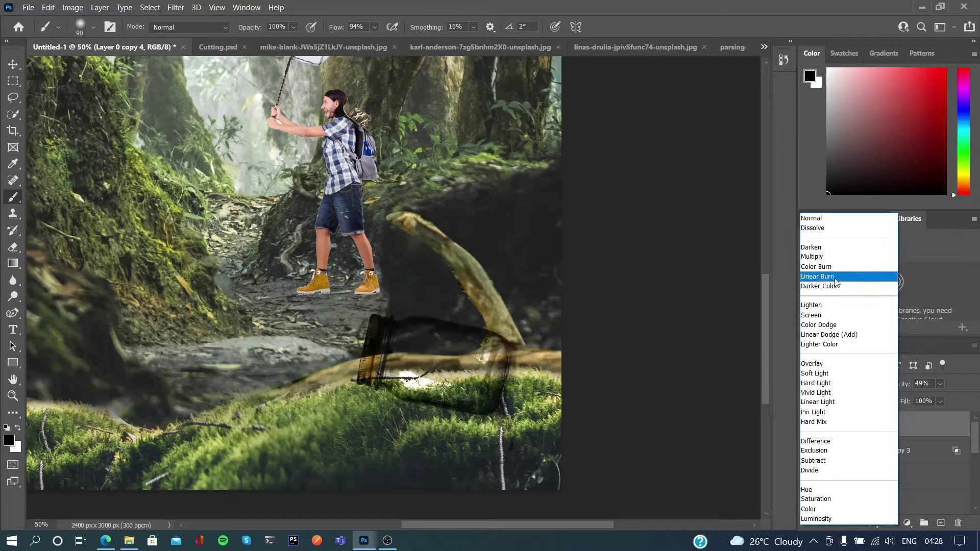
pyautogui.click(823, 219)
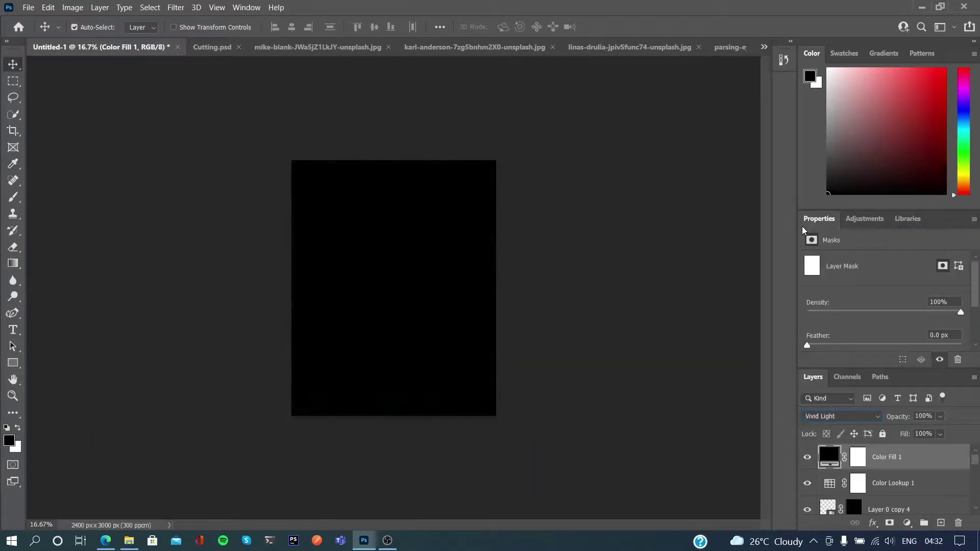
# Lower the black fill layer to 55% opacity and select Layer 3 for blurring.
pyautogui.moveTo(900, 416); pyautogui.dragTo(895, 412)
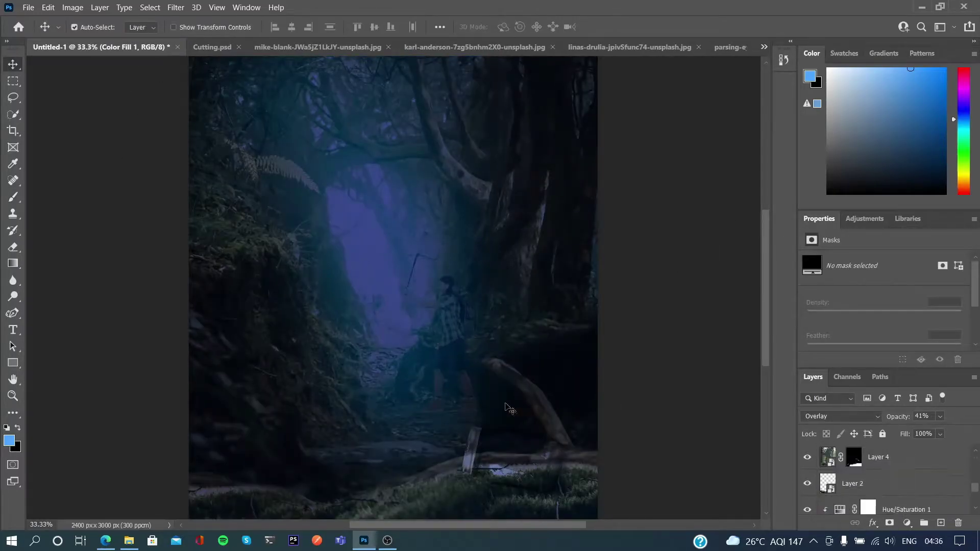
pyautogui.click(861, 487)
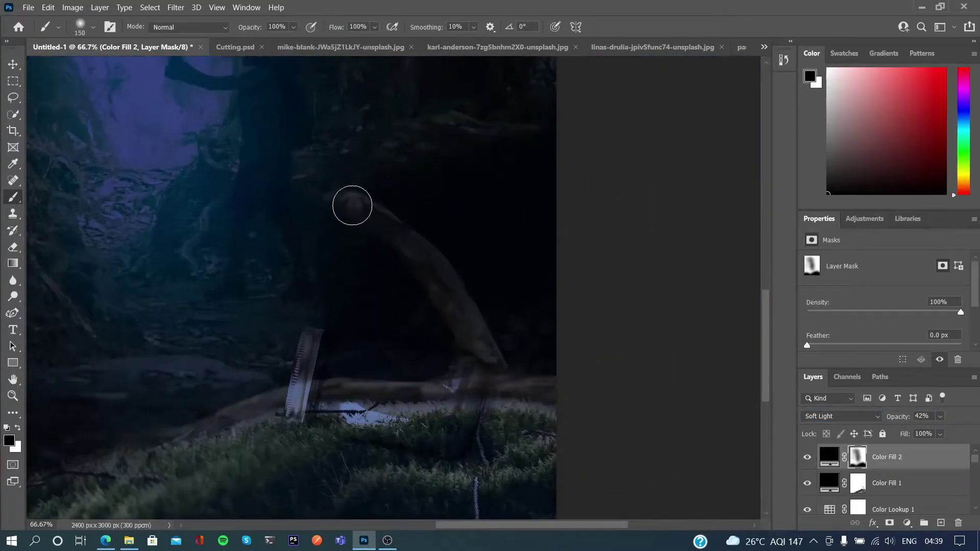
pyautogui.hotkey('ctrl', '-')
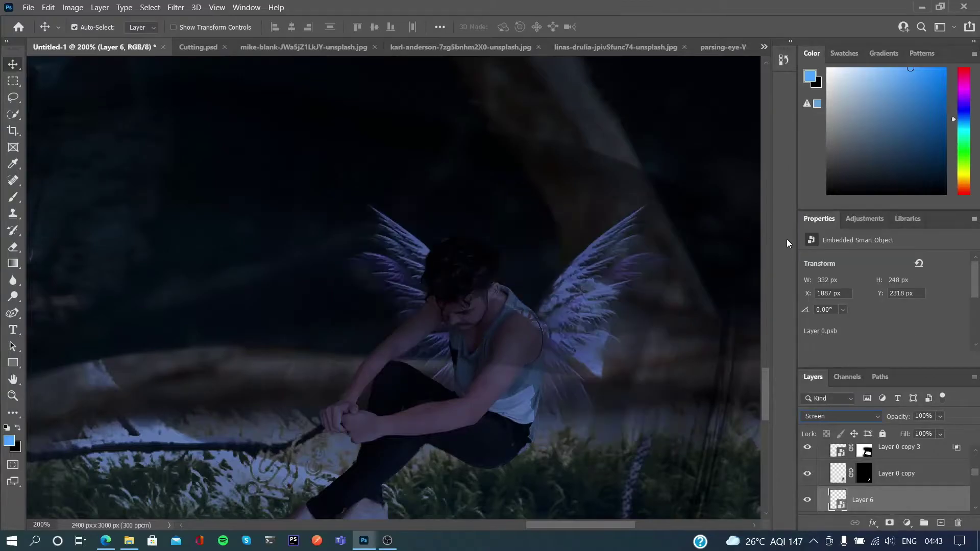
# Free Transform the seated man's layer, nudging him slightly right inside the jar.
pyautogui.click(882, 474)
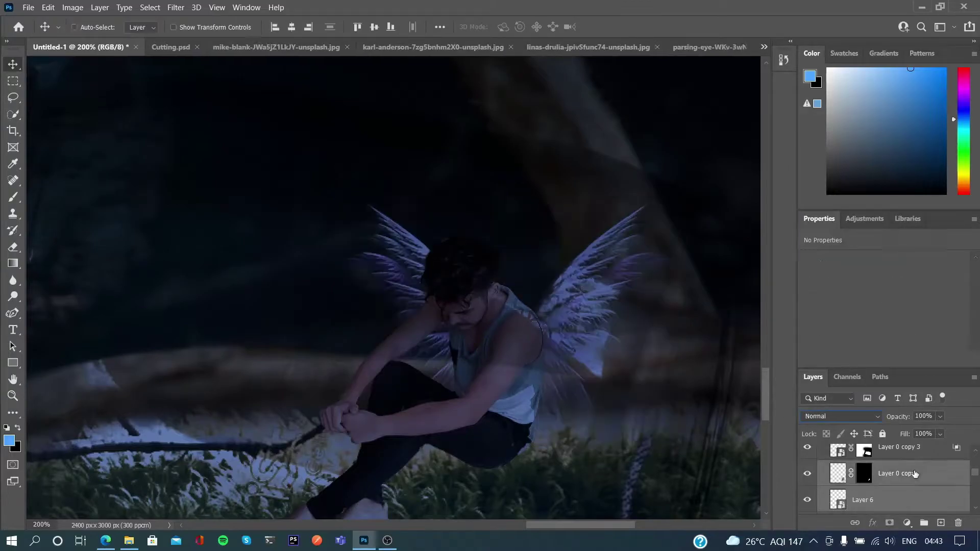
pyautogui.hotkey('ctrl', 't')
pyautogui.moveTo(371, 316); pyautogui.dragTo(396, 316)
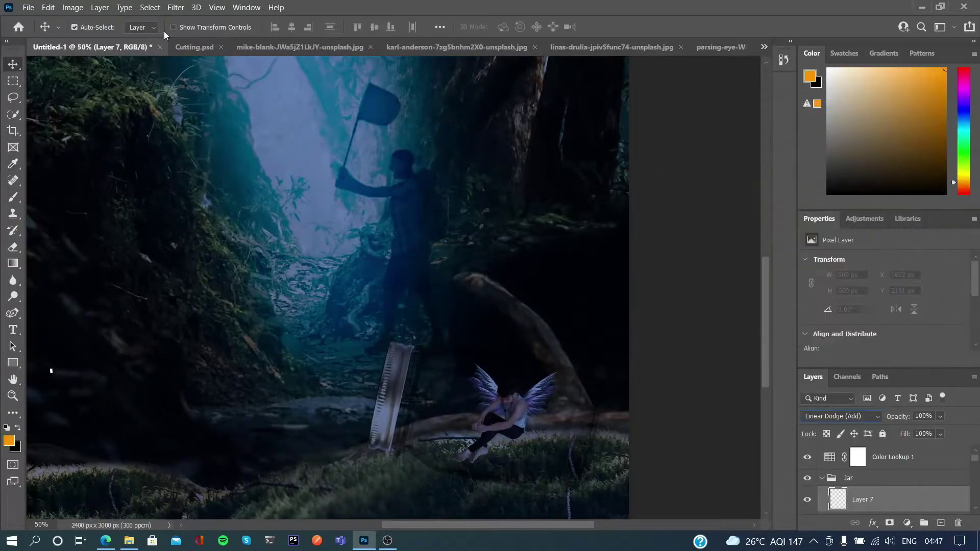
# Paint a large soft orange glow inside the jar around the winged man.
pyautogui.click(188, 27)
pyautogui.click(176, 173)
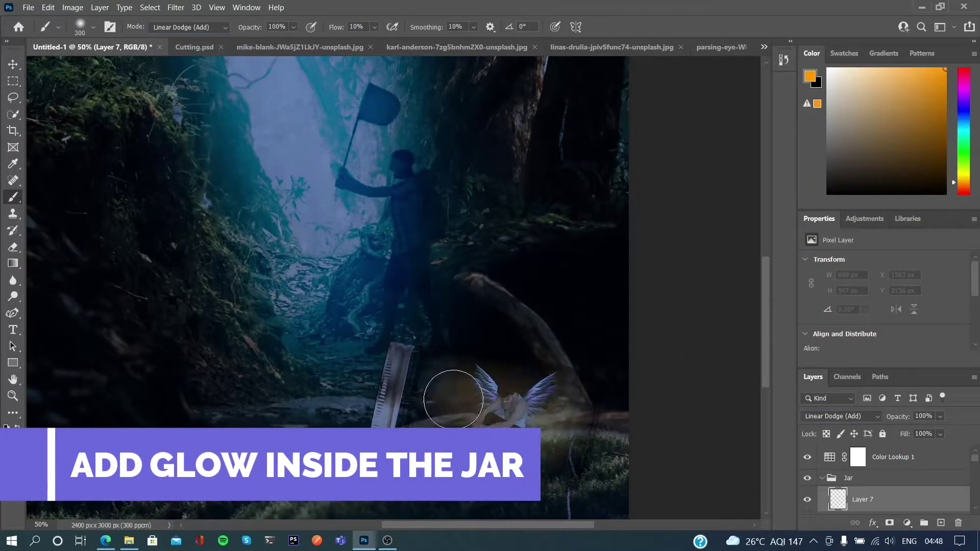
pyautogui.moveTo(448, 404); pyautogui.dragTo(482, 429)
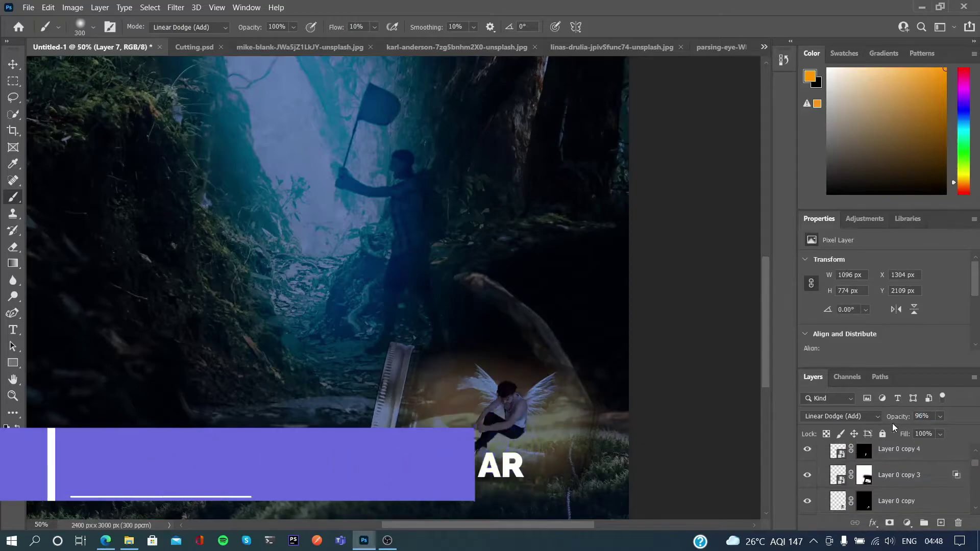
pyautogui.hotkey('ctrl', 'shift', 'n')
pyautogui.press('Return')
pyautogui.moveTo(449, 405); pyautogui.dragTo(571, 411)
# Add another glow layer with purple as the paint colour.
pyautogui.hotkey('ctrl', 'shift', 'n')
pyautogui.press('Return')
pyautogui.click(8, 441)
pyautogui.click(820, 174)
pyautogui.press('Return')
pyautogui.scroll(-3, 556, 449)
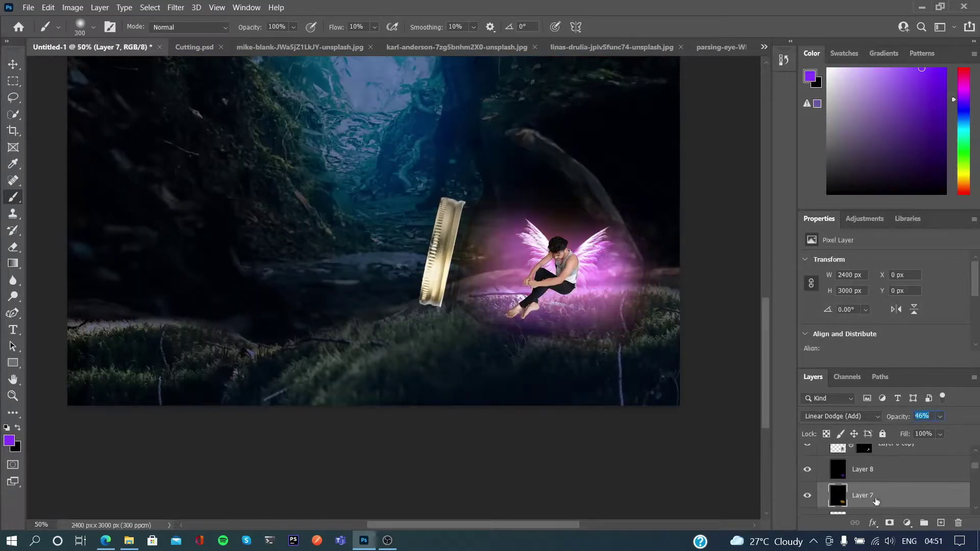
pyautogui.click(863, 468)
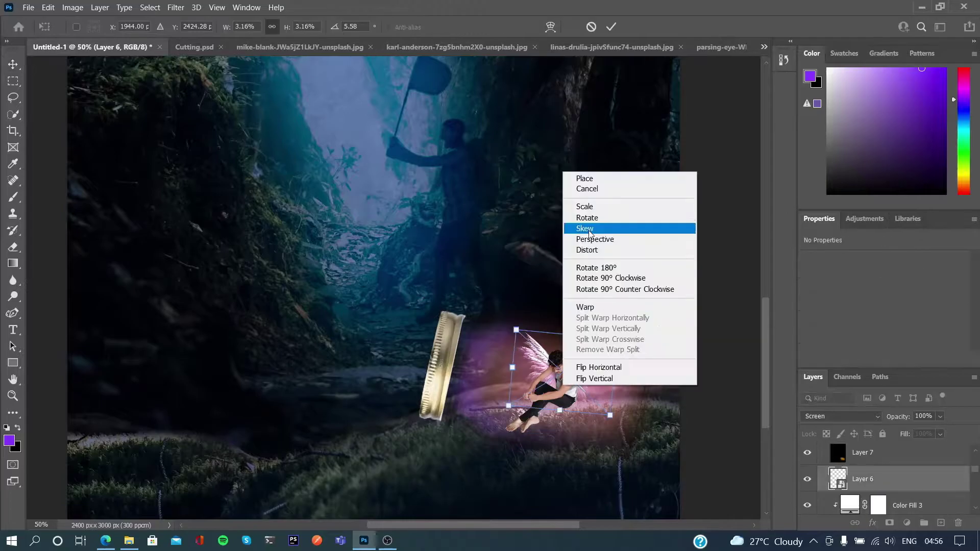
# Apply the skewed light streak and paint purple light over the moss near the jar.
pyautogui.press('Return')
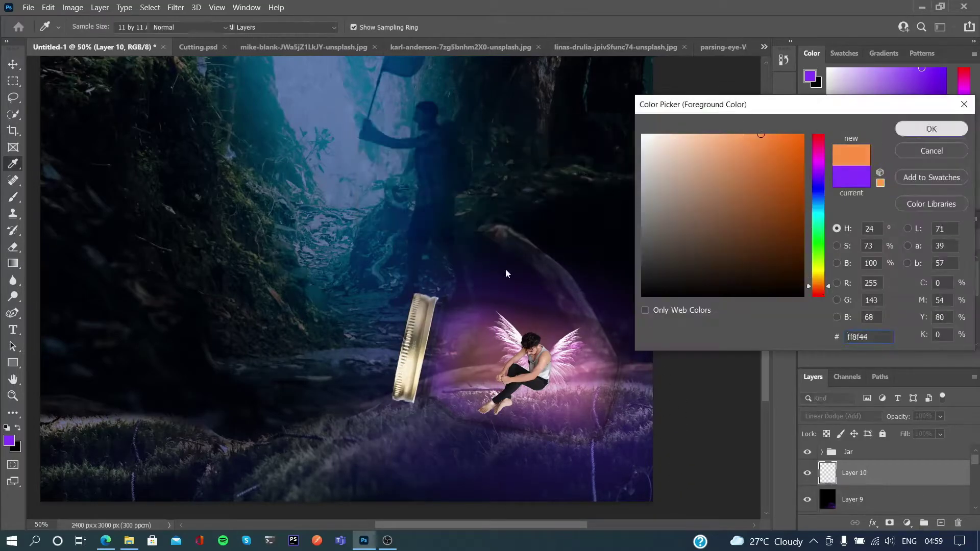
pyautogui.moveTo(559, 290); pyautogui.dragTo(473, 313)
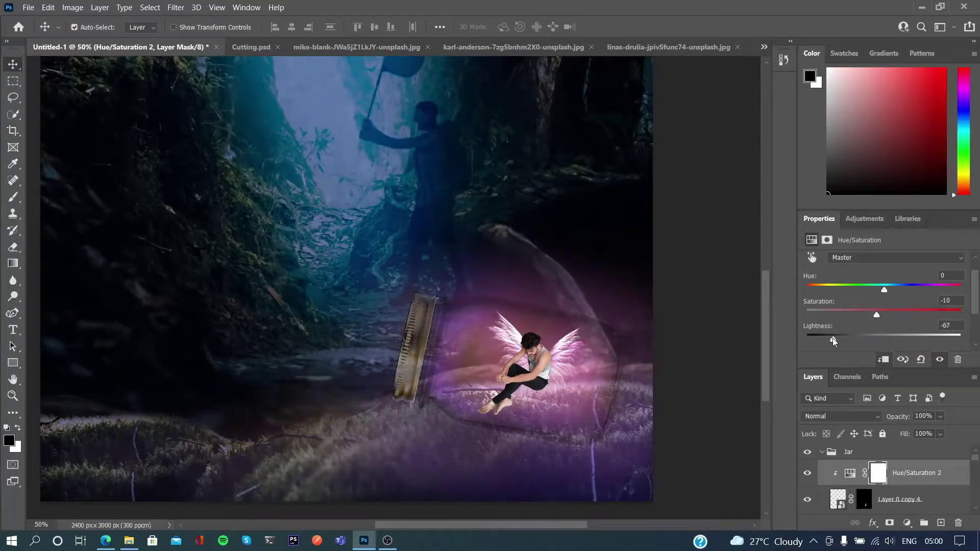
pyautogui.moveTo(869, 338); pyautogui.dragTo(844, 337)
pyautogui.scroll(-1, 843, 330)
pyautogui.hotkey('ctrl', '-')
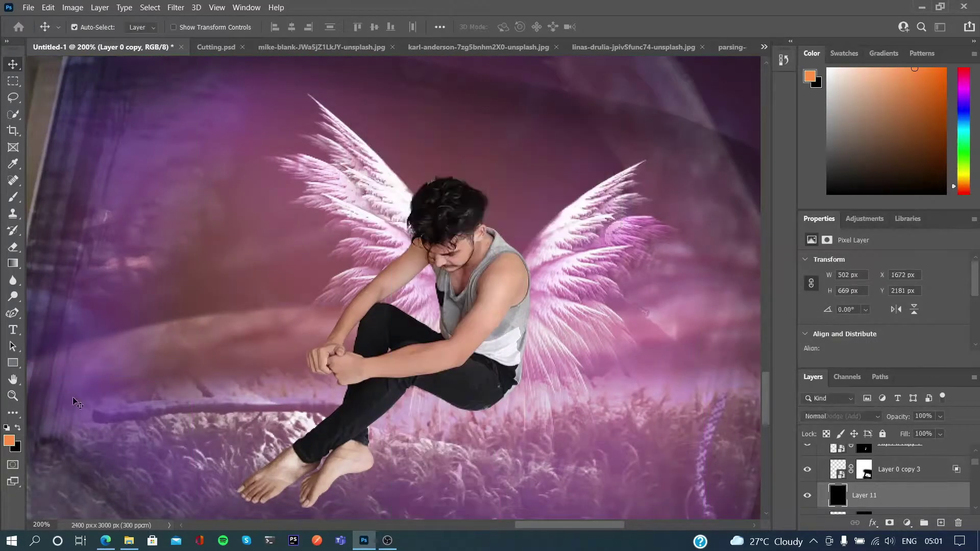
# Add a new highlight layer and swap the paint colours between orange and black.
pyautogui.hotkey('ctrl', '+')
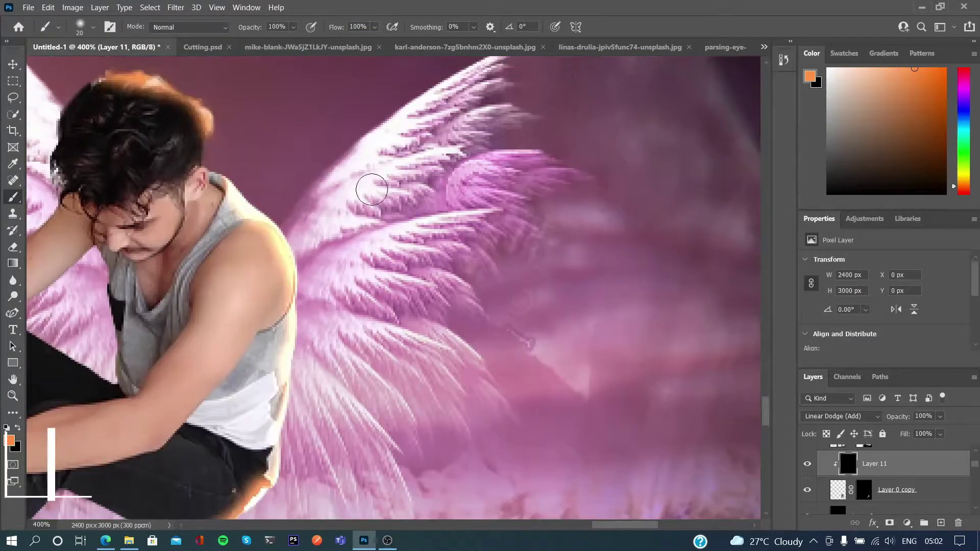
pyautogui.press('x')
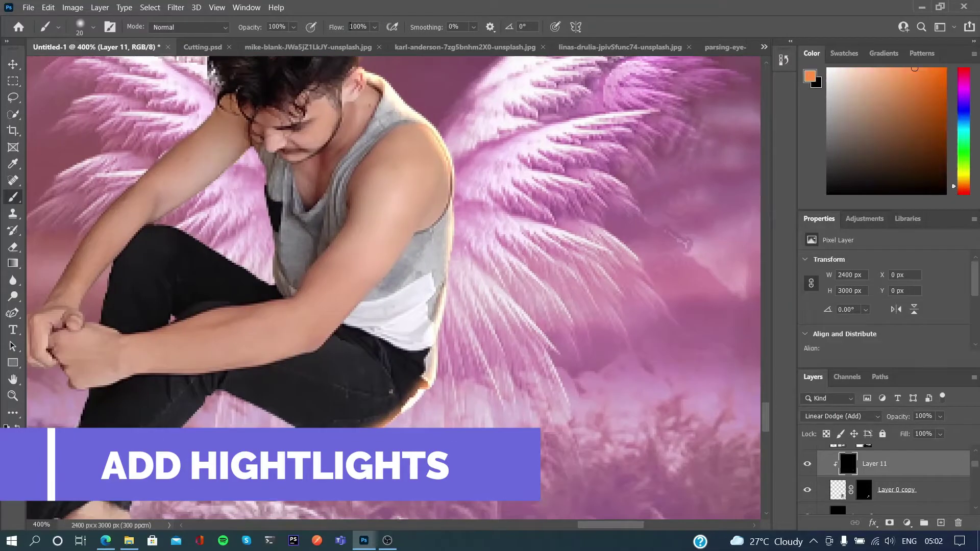
pyautogui.press('x')
pyautogui.press('x')
pyautogui.press('x')
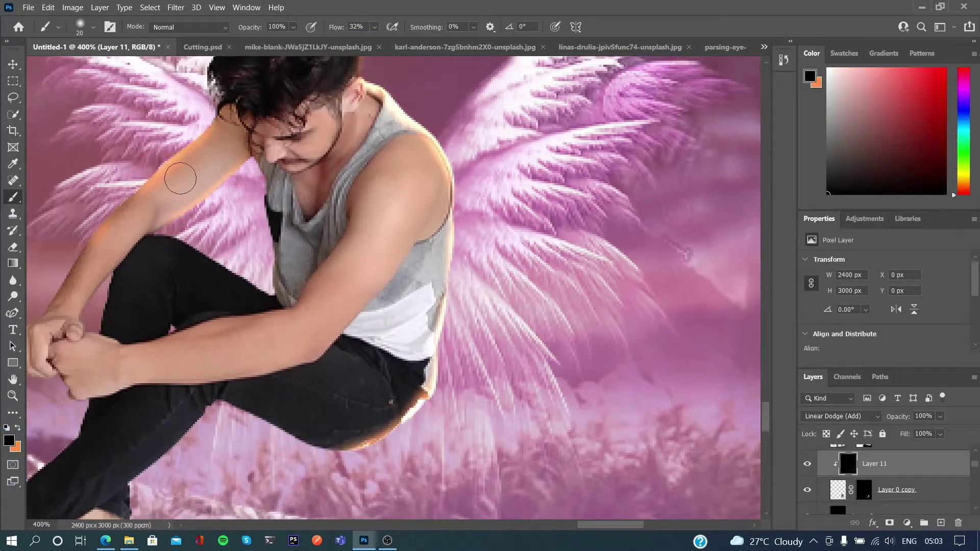
pyautogui.hotkey('ctrl', '-')
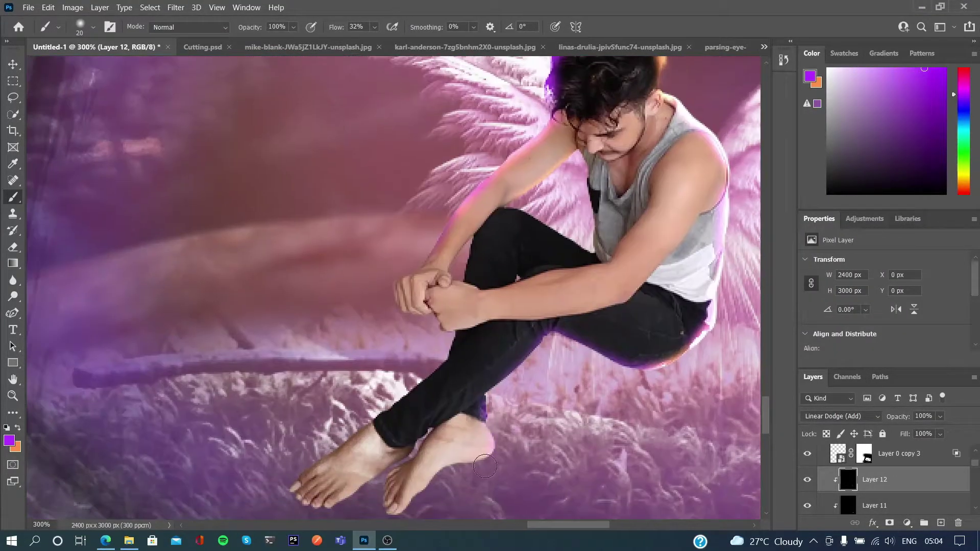
pyautogui.moveTo(394, 443); pyautogui.dragTo(534, 289)
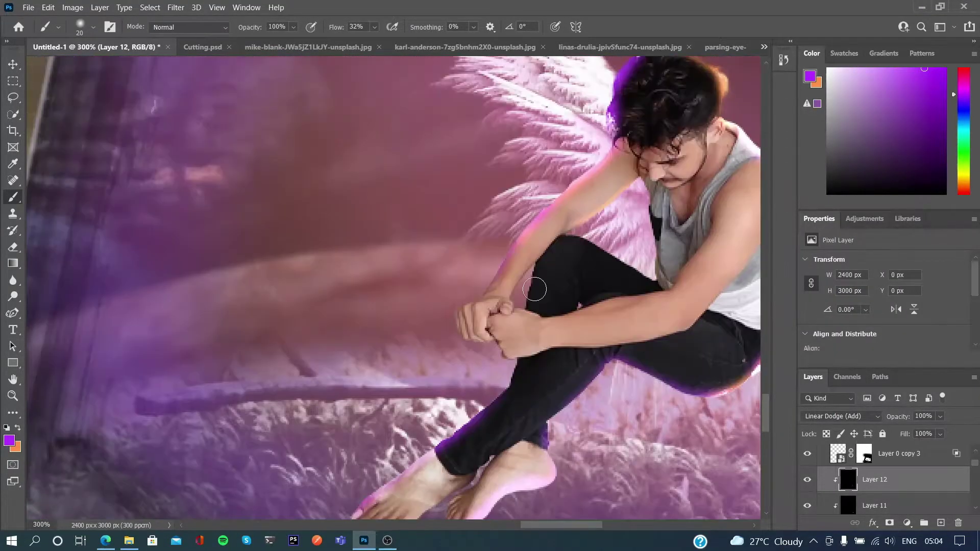
pyautogui.scroll(1, 666, 274)
pyautogui.scroll(1, 715, 270)
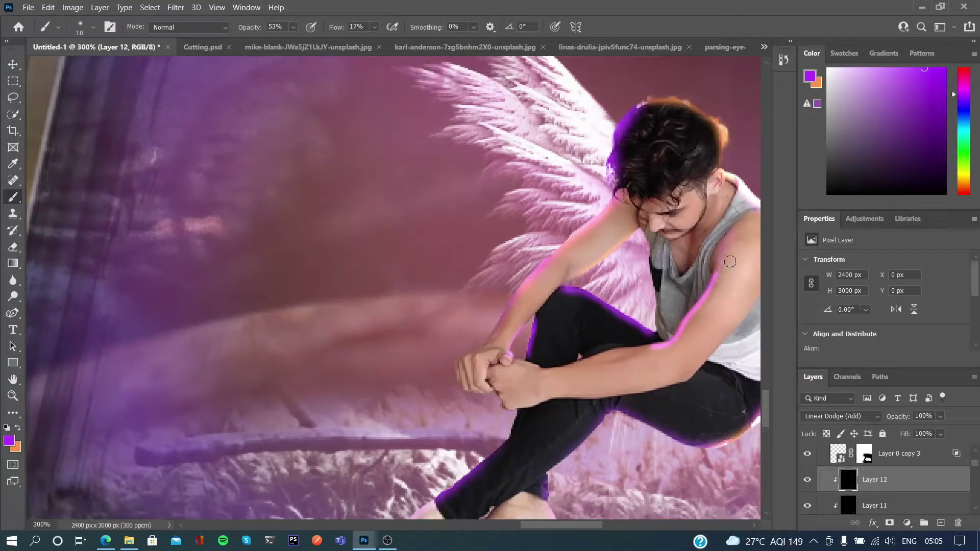
pyautogui.scroll(1, 731, 251)
# Pick a purple highlight colour and paint rim light on Layer 11.
pyautogui.press('d')
pyautogui.click(10, 441)
pyautogui.write('9511cc')
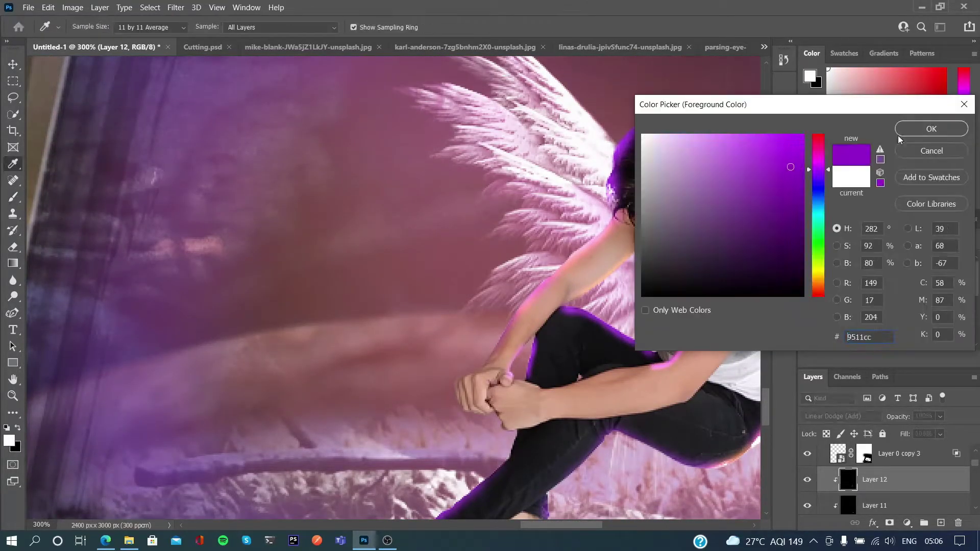
pyautogui.press('Return')
pyautogui.press('x')
pyautogui.press('b')
pyautogui.moveTo(586, 324); pyautogui.dragTo(371, 213)
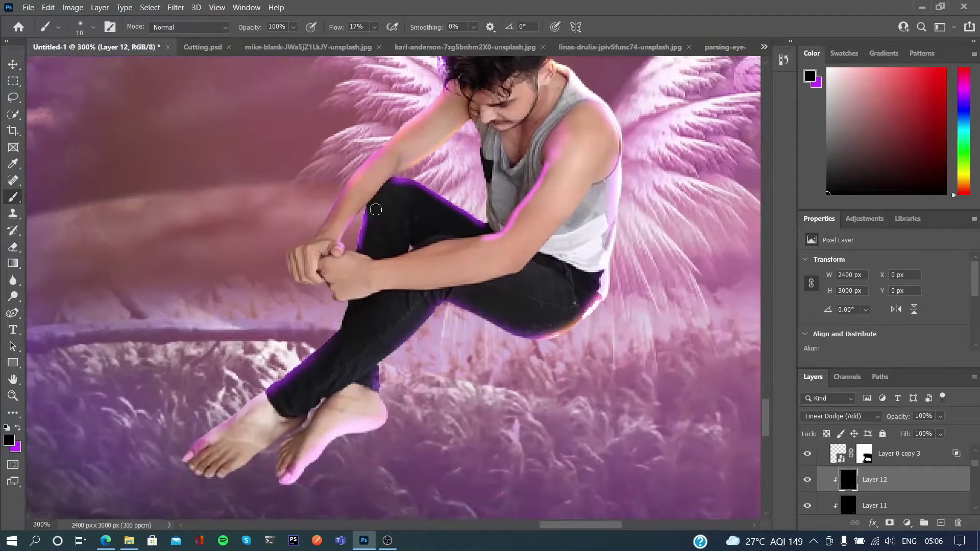
pyautogui.scroll(4, 563, 300)
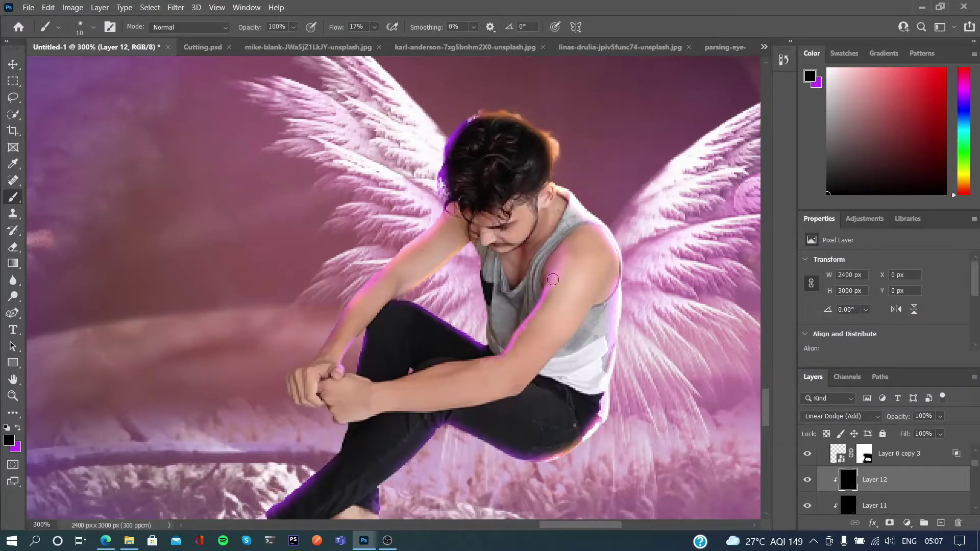
pyautogui.hotkey('alt', '[')
pyautogui.scroll(-1, 595, 295)
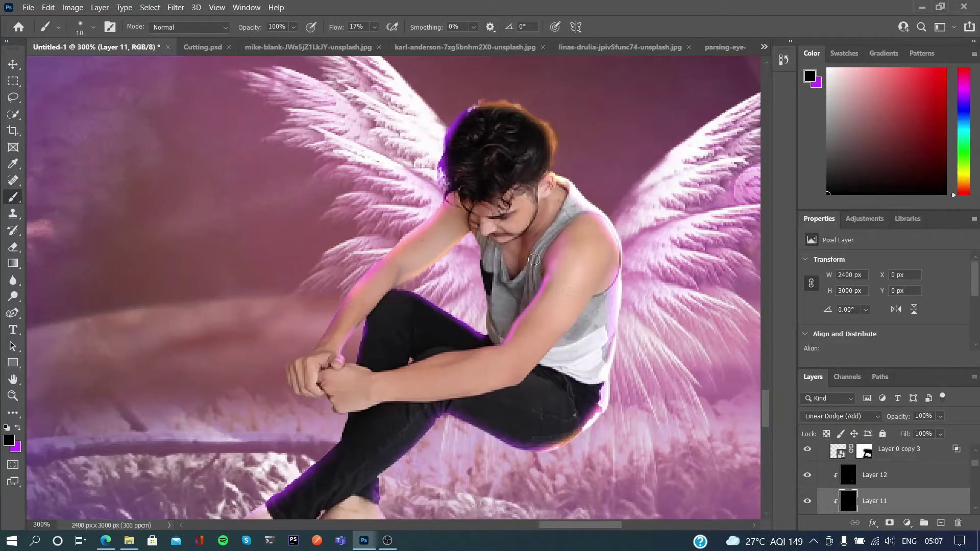
# Add a Solid Color fill layer set to Overlay at about 52% opacity.
pyautogui.click(913, 128)
pyautogui.hotkey('shift', 'alt', 'o')
pyautogui.hotkey('ctrl', '-')
pyautogui.hotkey('ctrl', '-')
pyautogui.hotkey('ctrl', '-')
pyautogui.moveTo(931, 418); pyautogui.dragTo(894, 418)
# Group the man's layers into a group named Me.
pyautogui.click(908, 464)
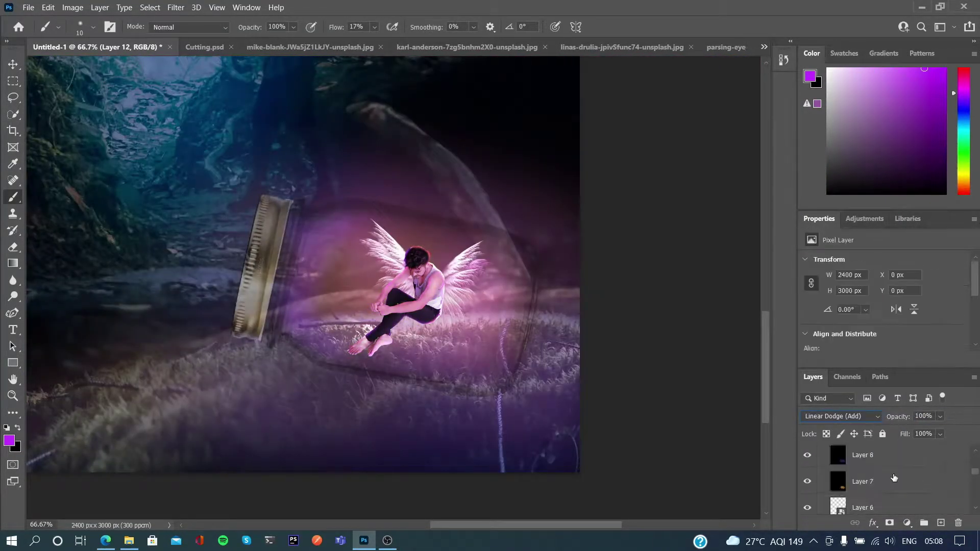
pyautogui.hotkey('ctrl', 'g')
pyautogui.doubleClick(864, 452)
pyautogui.write('Me')
pyautogui.press('Return')
# Rotate the Me group slightly inside the jar with Free Transform.
pyautogui.hotkey('ctrl', 't')
pyautogui.hotkey('ctrl', '-')
pyautogui.hotkey('ctrl', '-')
pyautogui.hotkey('ctrl', '-')
pyautogui.hotkey('ctrl', '+')
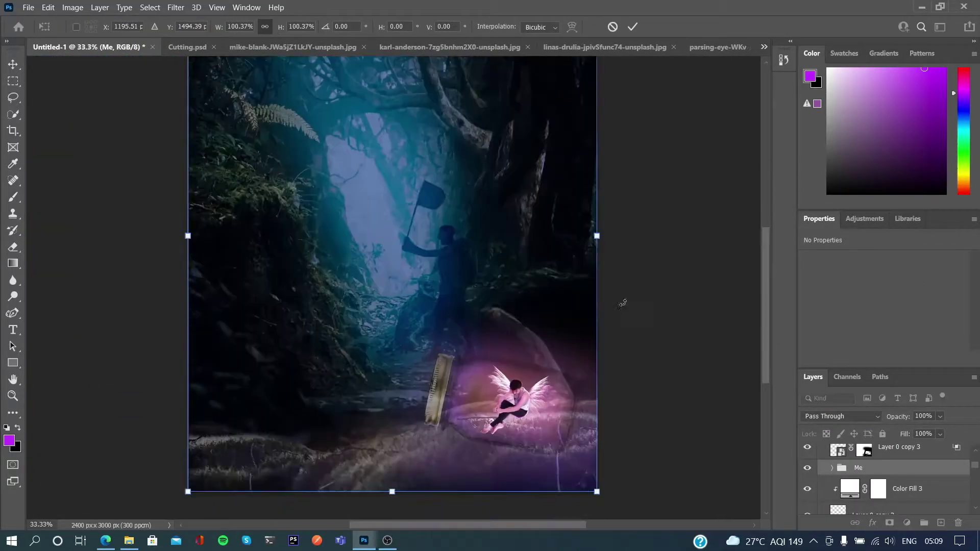
pyautogui.moveTo(624, 292); pyautogui.dragTo(616, 337)
pyautogui.hotkey('ctrl', '+')
pyautogui.click(635, 29)
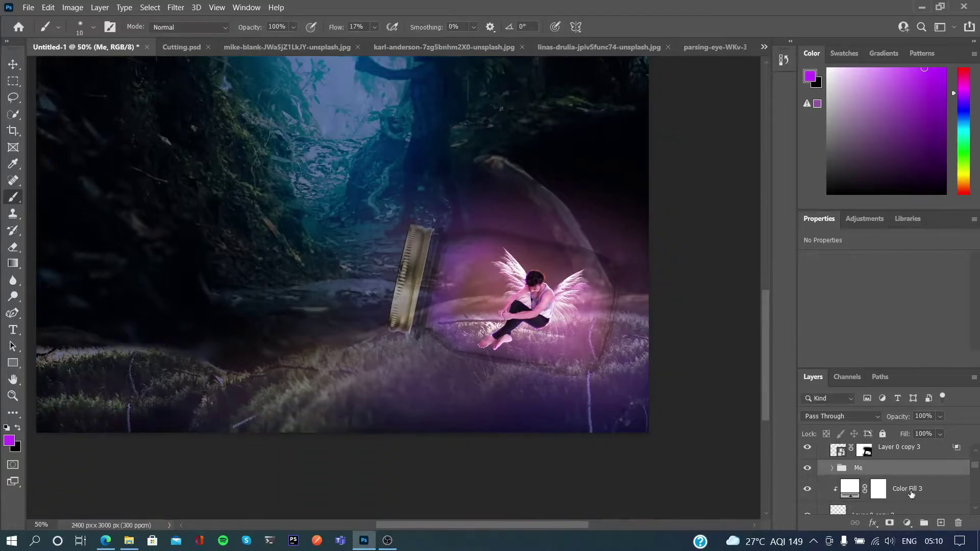
# Add a black Solid Color fill layer and invert its mask to hide it.
pyautogui.click(907, 522)
pyautogui.click(880, 300)
pyautogui.press('b')
pyautogui.hotkey('ctrl', 'i')
# Set up a white brush with adjusted size and flow for painting the mask.
pyautogui.hotkey('ctrl', '+')
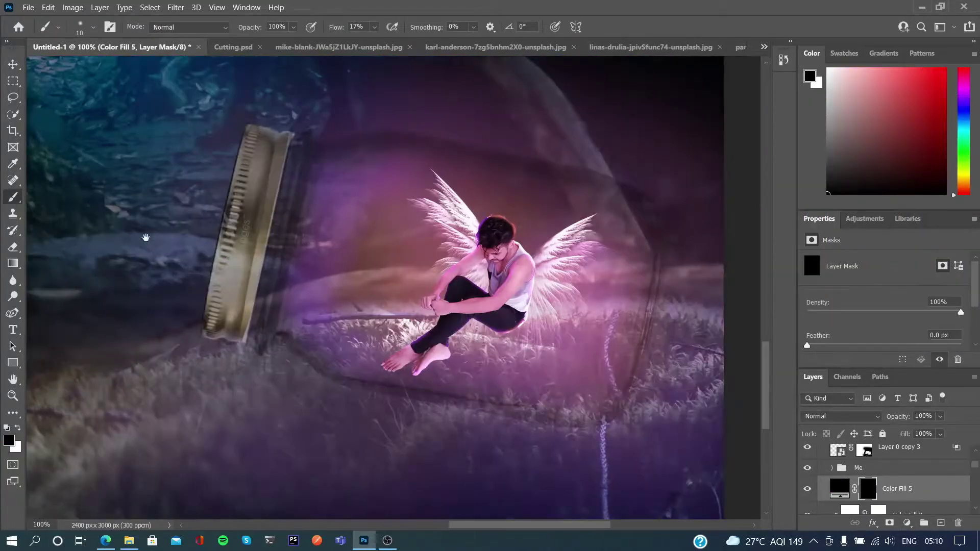
pyautogui.press(']')
pyautogui.hotkey('shift', '3')
pyautogui.hotkey('shift', '4')
pyautogui.hotkey('ctrl', '+')
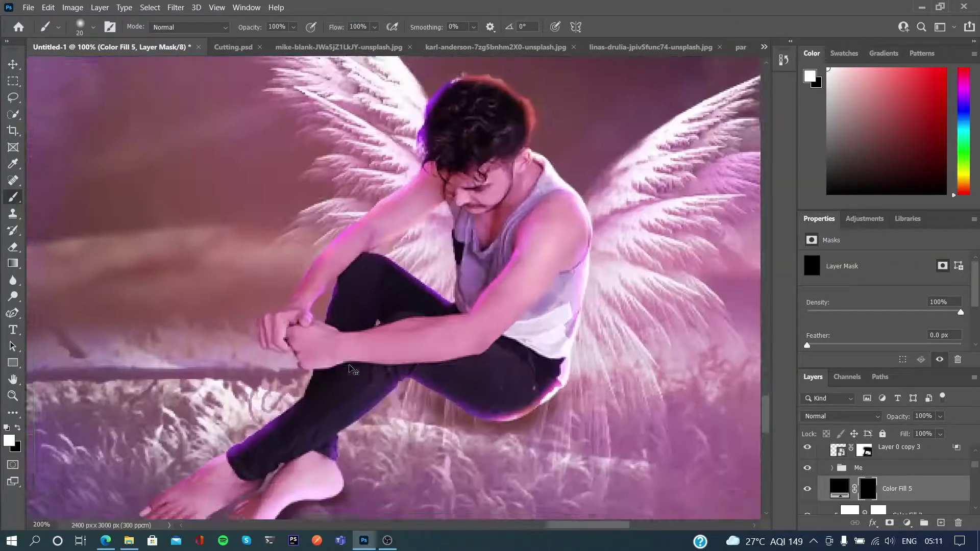
pyautogui.hotkey('ctrl', '+')
pyautogui.hotkey('ctrl', '-')
pyautogui.hotkey('ctrl', '-')
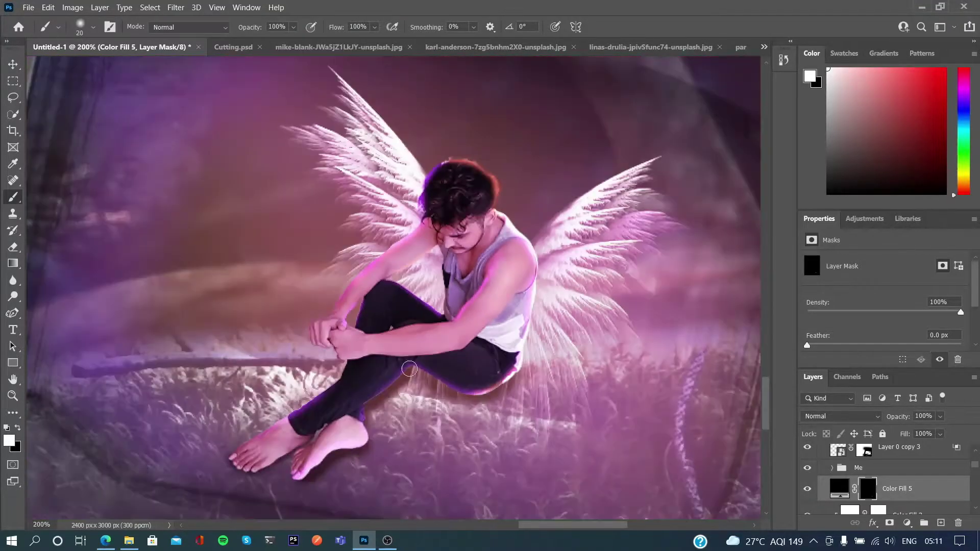
pyautogui.hotkey('ctrl', '-')
pyautogui.hotkey('ctrl', '+')
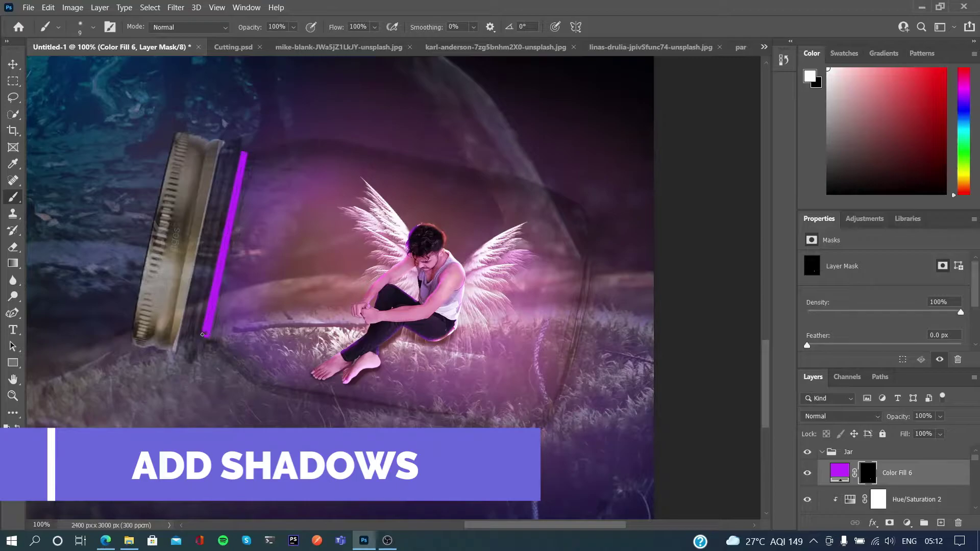
# Paint purple glow along the jar's top edge and set it to Linear Dodge (Add).
pyautogui.moveTo(244, 154); pyautogui.dragTo(321, 142)
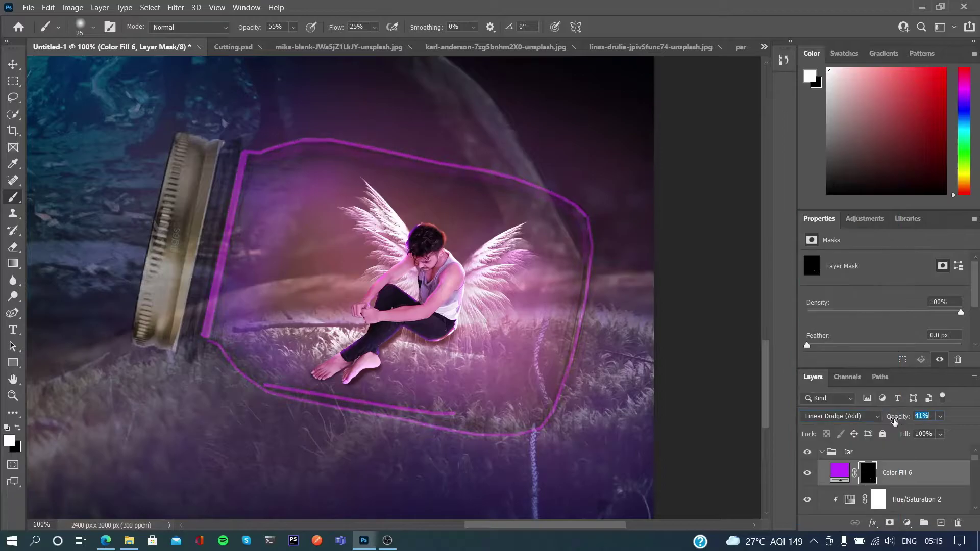
pyautogui.click(842, 415)
pyautogui.click(834, 321)
pyautogui.click(817, 420)
pyautogui.click(842, 337)
# Soften the glow with Gaussian Blur and paint a straight glow line along the lid.
pyautogui.click(175, 8)
pyautogui.click(367, 206)
pyautogui.press('Return')
pyautogui.press('b')
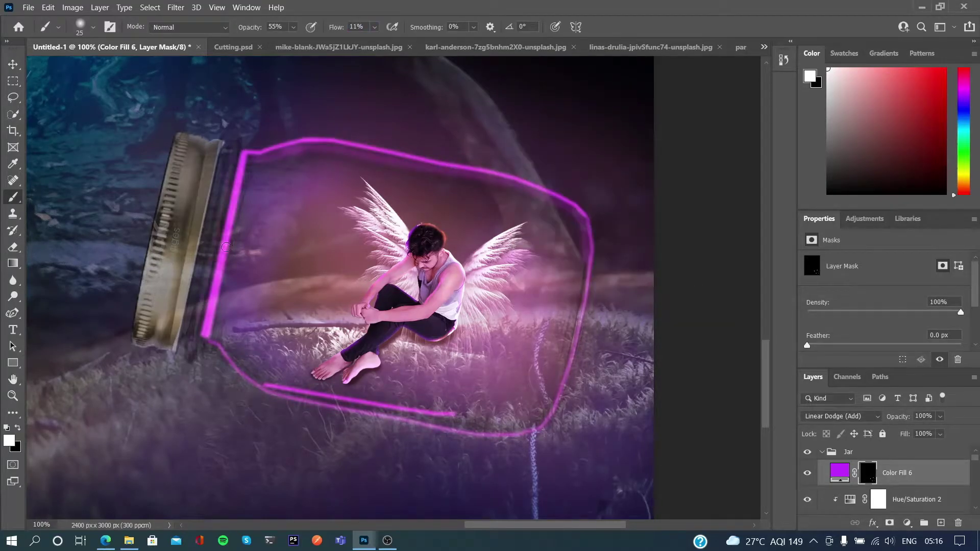
pyautogui.keyDown('shift'); pyautogui.click(174, 342); pyautogui.keyUp('shift')
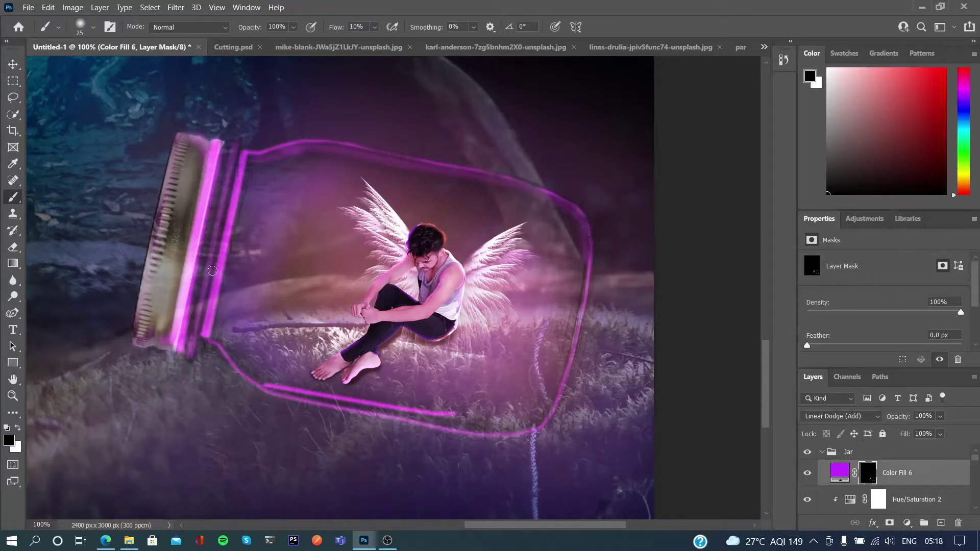
# Paint a Soft Light shadow at reduced opacity along the jar's lower edge.
pyautogui.click(821, 451)
pyautogui.click(830, 472)
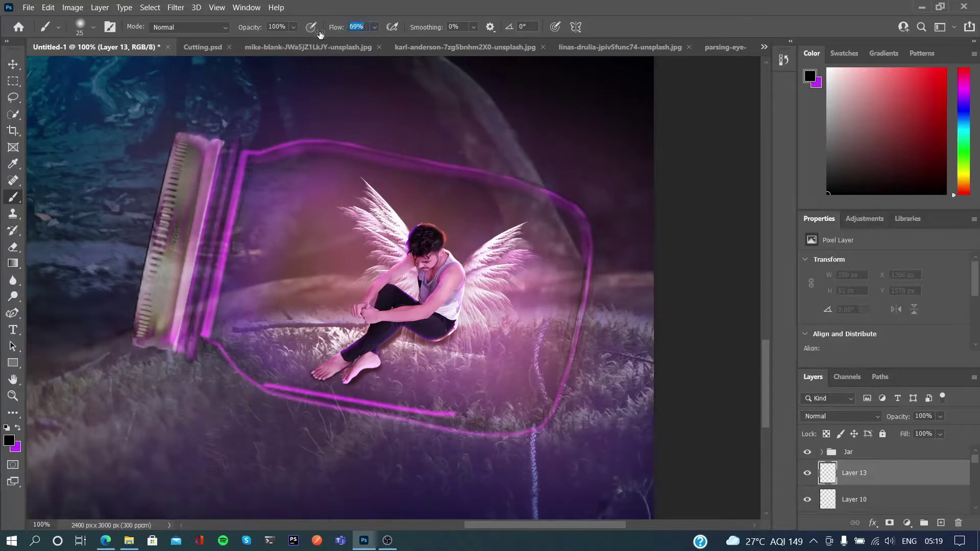
pyautogui.moveTo(367, 415); pyautogui.dragTo(551, 436)
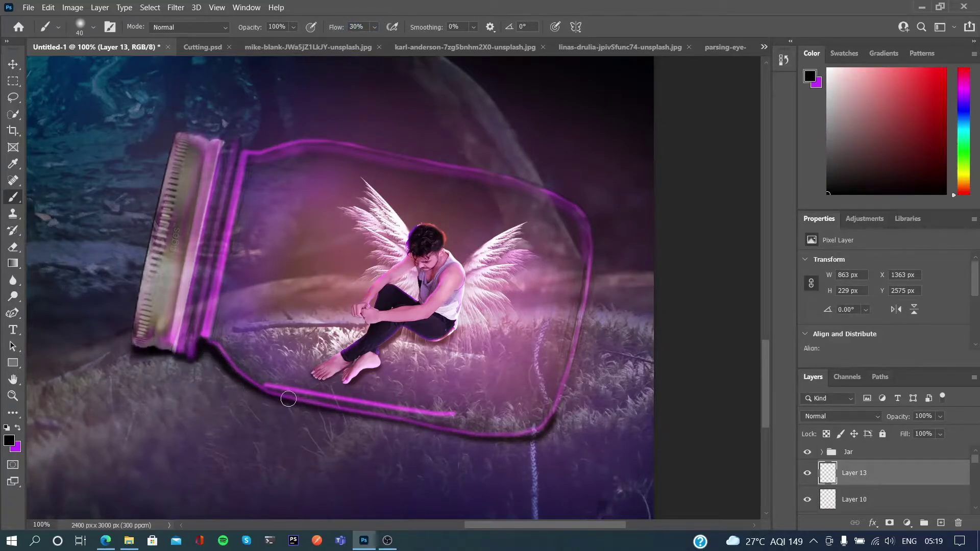
pyautogui.moveTo(301, 402); pyautogui.dragTo(552, 429)
pyautogui.hotkey('ctrl', '-')
pyautogui.hotkey('ctrl', '-')
pyautogui.hotkey('ctrl', '-')
pyautogui.click(840, 416)
pyautogui.moveTo(898, 415); pyautogui.dragTo(894, 421)
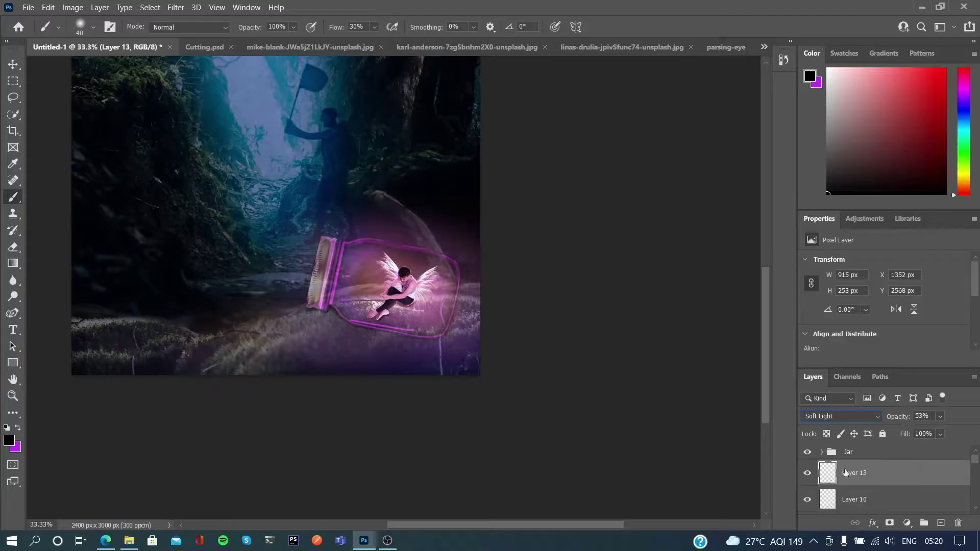
pyautogui.click(821, 452)
pyautogui.click(881, 472)
pyautogui.scroll(3, 620, 345)
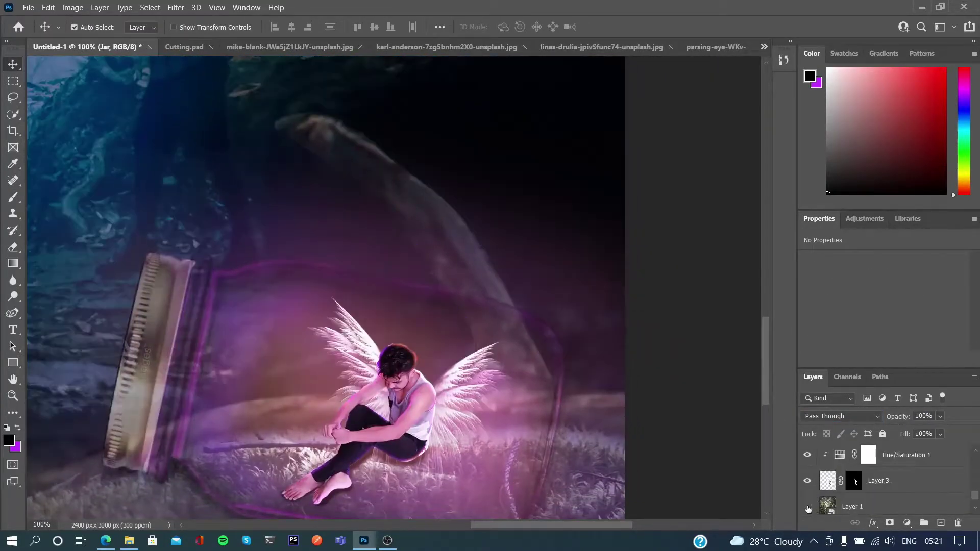
# Brush purple glow along the curved branch's upper and lower edges with a smaller, softer brush.
pyautogui.click(860, 491)
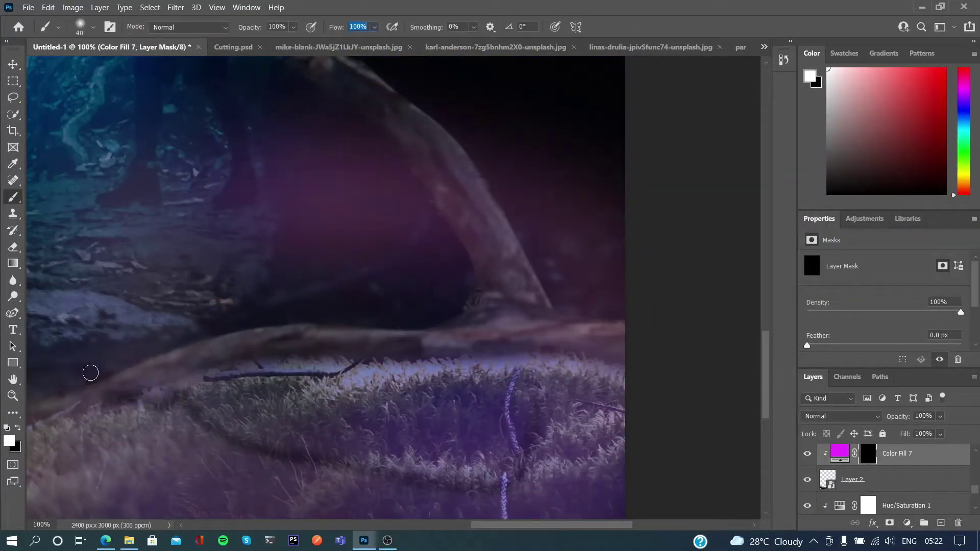
pyautogui.moveTo(68, 509); pyautogui.dragTo(277, 177)
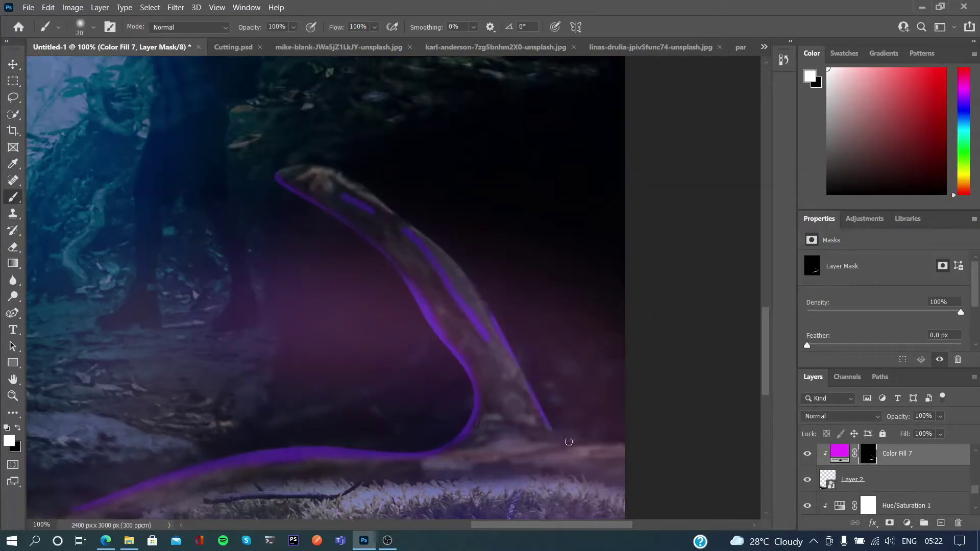
pyautogui.moveTo(561, 437); pyautogui.dragTo(619, 440)
pyautogui.scroll(2, 645, 401)
pyautogui.press('[')
pyautogui.press('[')
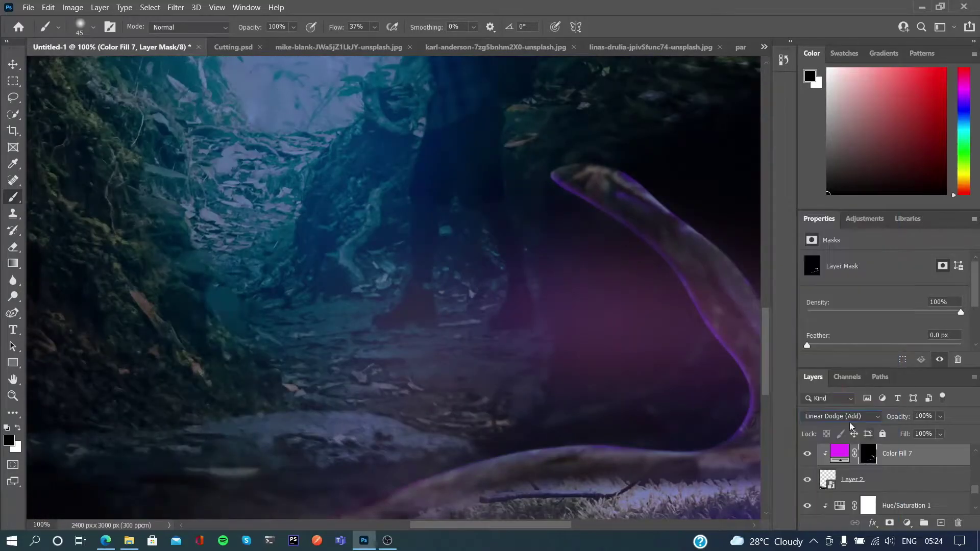
pyautogui.press('3')
pyautogui.press('5')
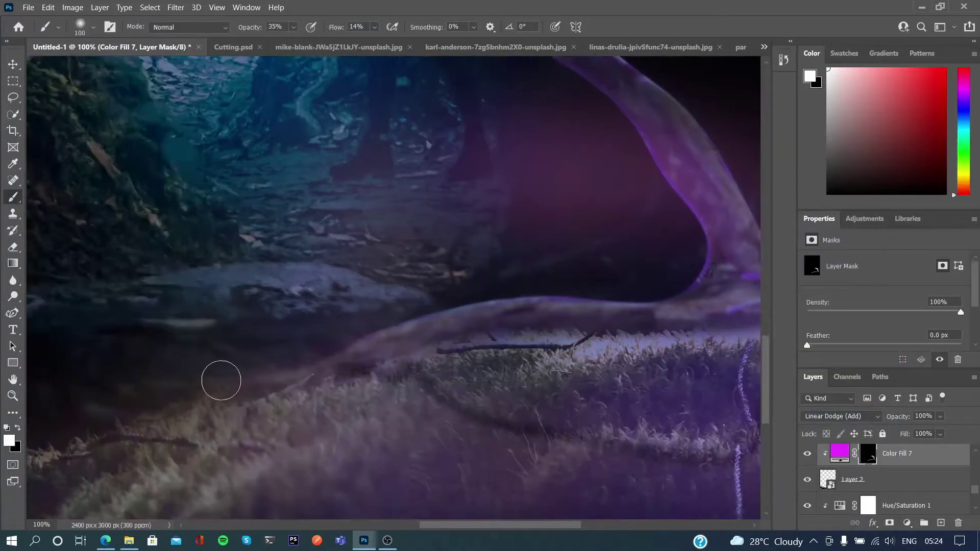
pyautogui.hotkey('ctrl', '-')
pyautogui.hotkey('ctrl', '-')
pyautogui.hotkey('ctrl', '-')
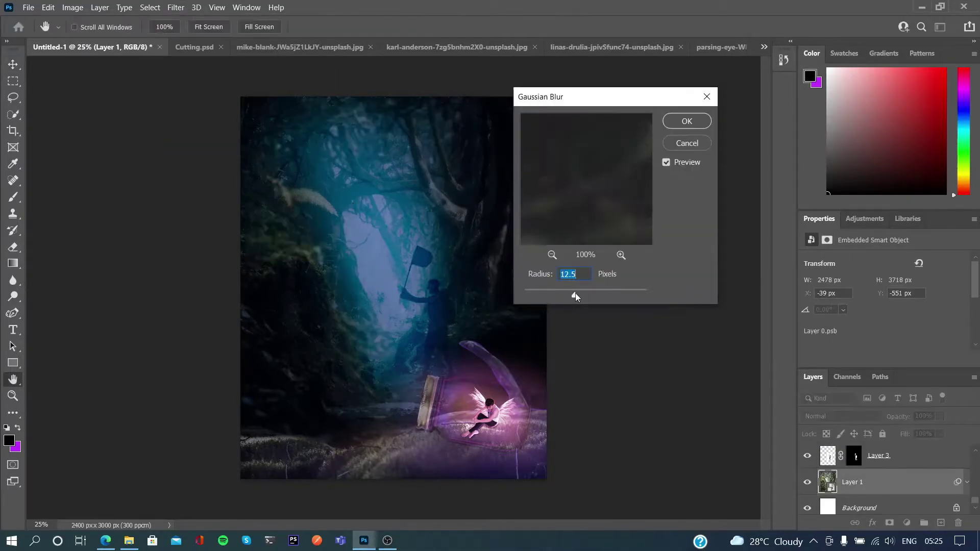
# Blur Layer 1's forest at 8.6 px and lift its dark tones with Curves.
pyautogui.moveTo(582, 293); pyautogui.dragTo(569, 293)
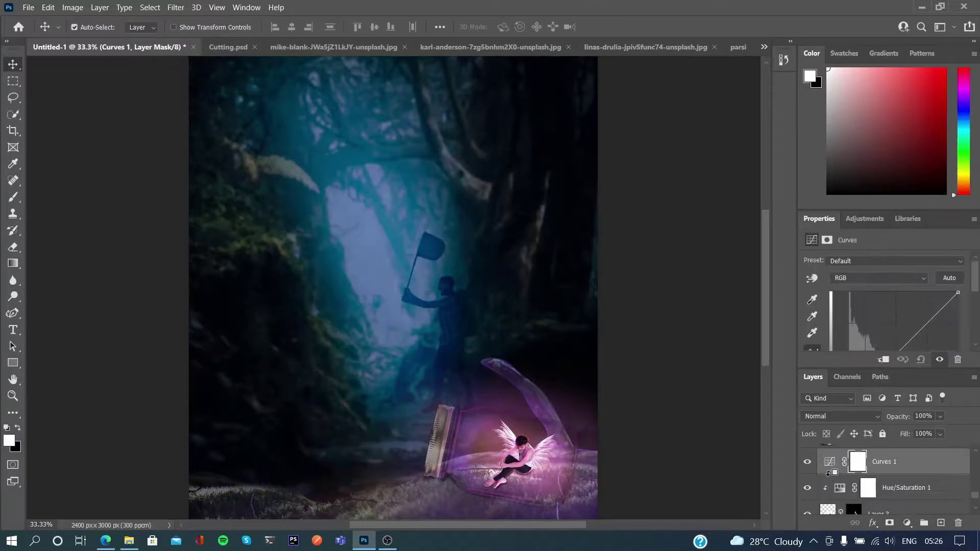
pyautogui.moveTo(840, 341); pyautogui.dragTo(838, 333)
pyautogui.hotkey('ctrl', '-')
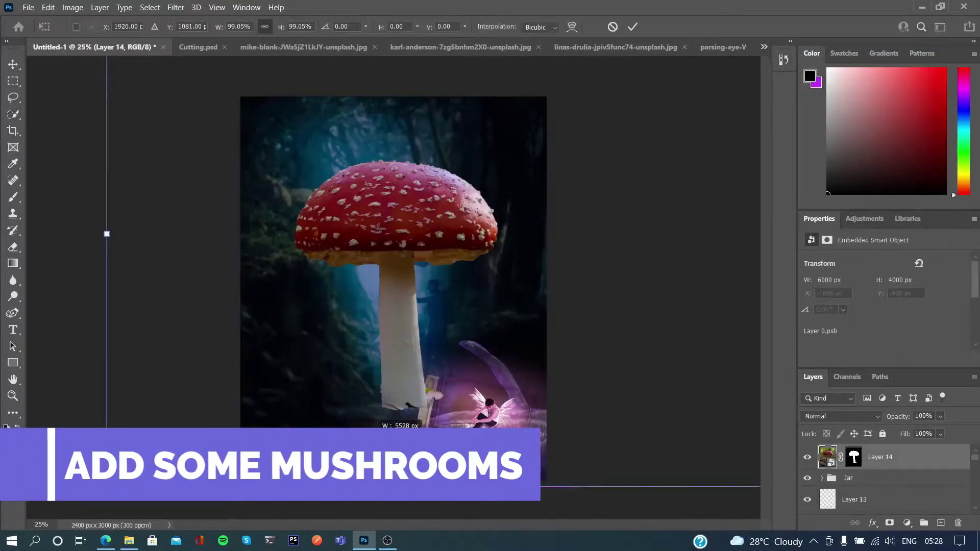
# Shrink the red mushroom beside the jar lid and darken it with a clipped Hue/Saturation, Lightness −62.
pyautogui.moveTo(502, 298); pyautogui.dragTo(459, 359)
pyautogui.hotkey('ctrl', '+')
pyautogui.hotkey('ctrl', '+')
pyautogui.hotkey('ctrl', '+')
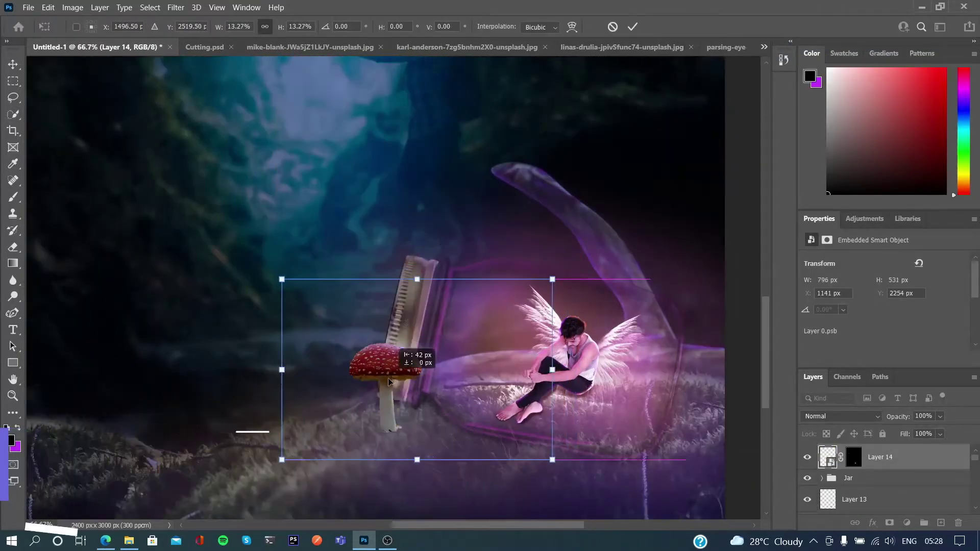
pyautogui.click(633, 27)
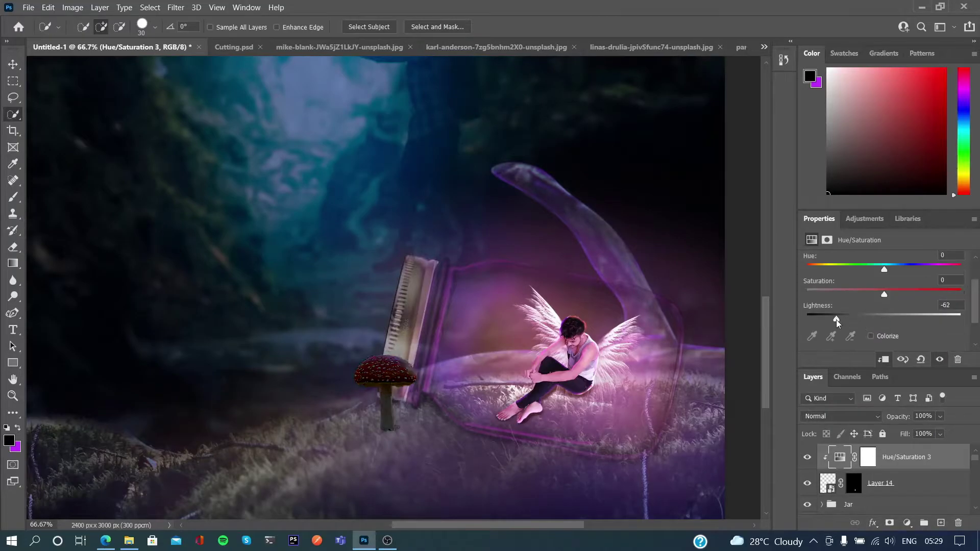
pyautogui.click(867, 457)
pyautogui.press('b')
pyautogui.press('d')
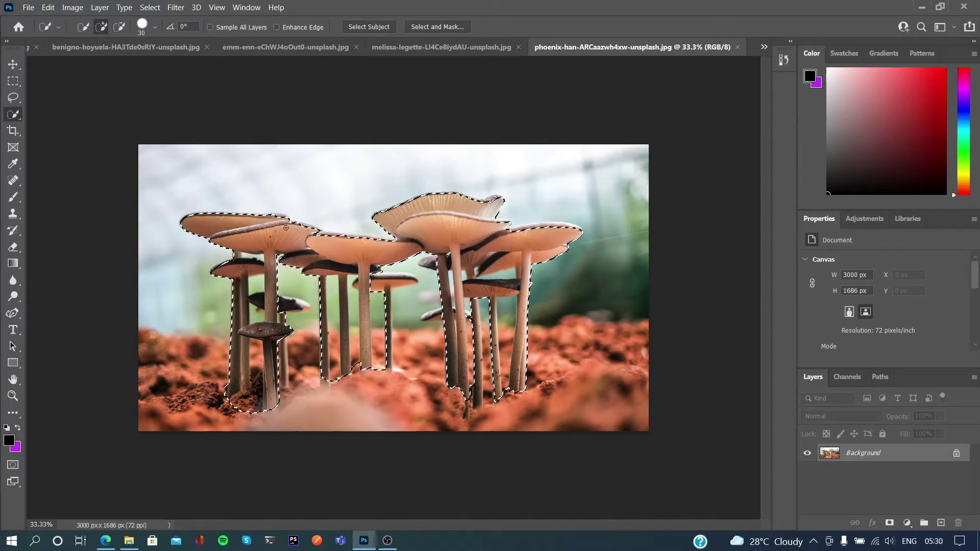
pyautogui.scroll(2, 227, 345)
# Subtract the gap under the mushroom cap from the selection using a Pen path.
pyautogui.rightClick(12, 312)
pyautogui.click(69, 313)
pyautogui.click(165, 27)
pyautogui.click(556, 135)
pyautogui.click(269, 206)
pyautogui.click(301, 200)
pyautogui.click(301, 239)
pyautogui.click(272, 245)
pyautogui.click(270, 205)
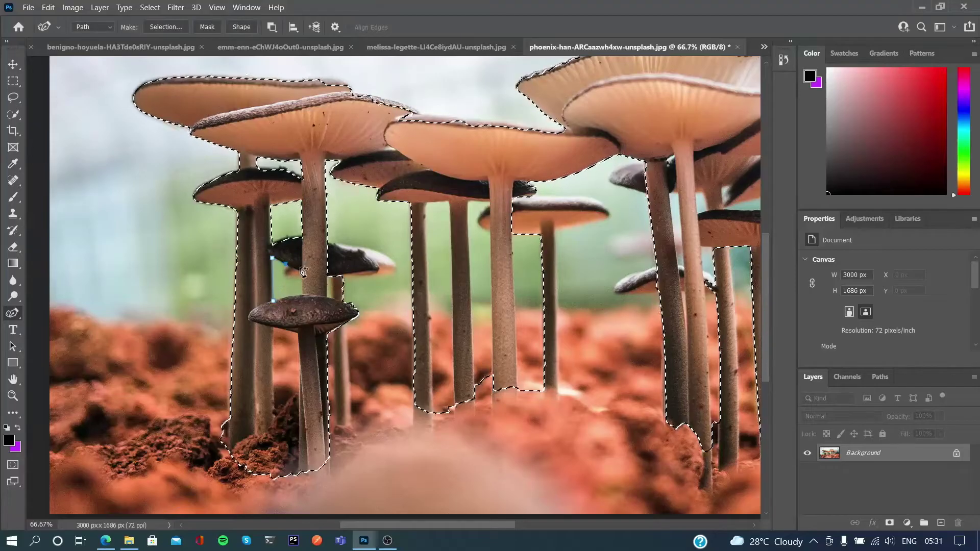
# Remove the background between the middle stems using Quick Selection and a path.
pyautogui.press('w')
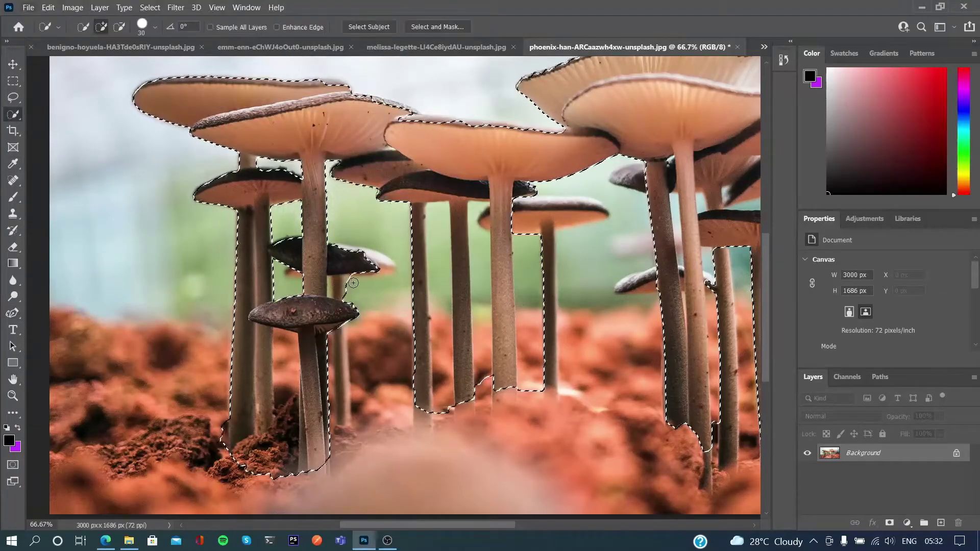
pyautogui.moveTo(440, 230); pyautogui.dragTo(483, 306)
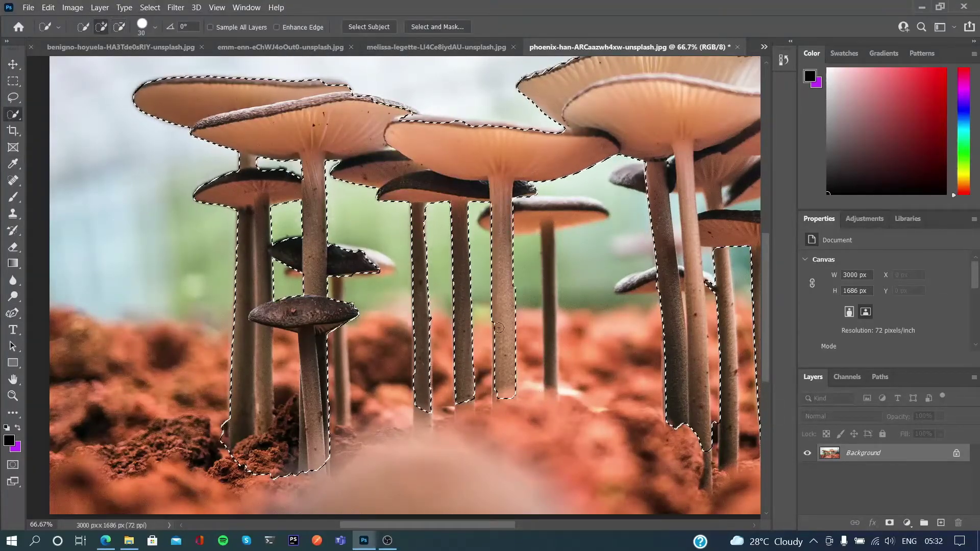
pyautogui.hscroll(5, 548, 257)
pyautogui.scroll(-1, 549, 256)
pyautogui.scroll(1, 548, 257)
pyautogui.press('p')
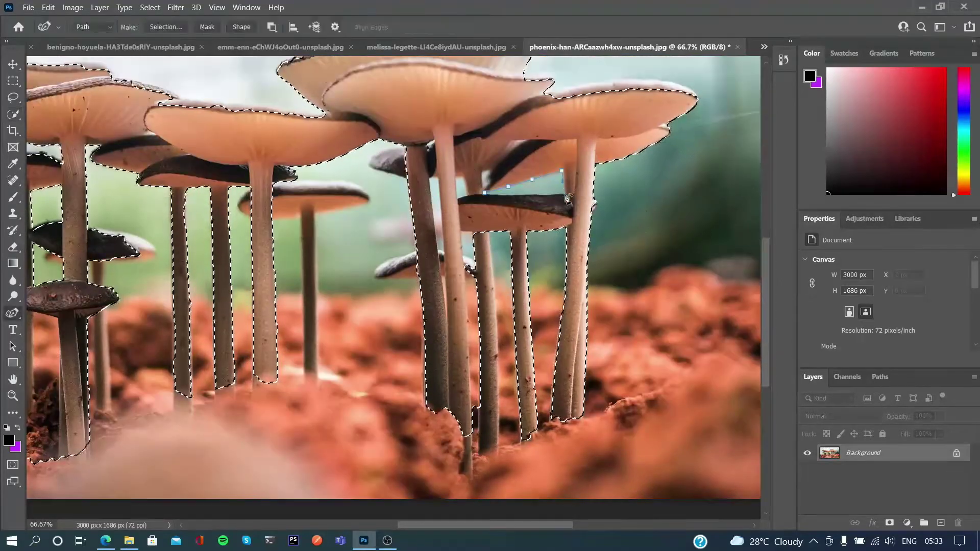
pyautogui.click(438, 252)
pyautogui.click(427, 179)
pyautogui.hotkey('ctrl', 'Return')
# Mask out the soil background behind the mushroom cluster and prepare to brush the mask.
pyautogui.press('w')
pyautogui.click(907, 523)
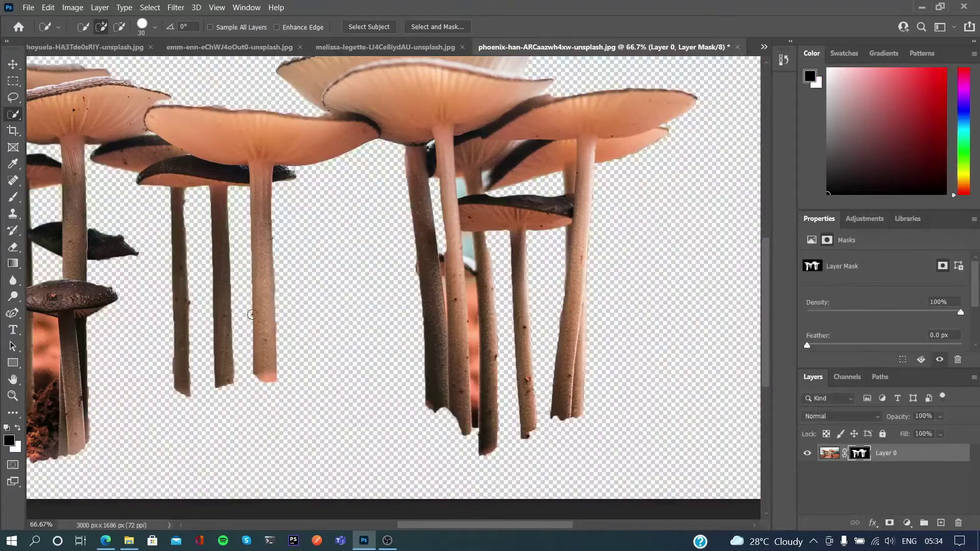
pyautogui.hscroll(-6, 389, 336)
pyautogui.click(356, 353)
pyautogui.press('b')
pyautogui.hscroll(6, 389, 337)
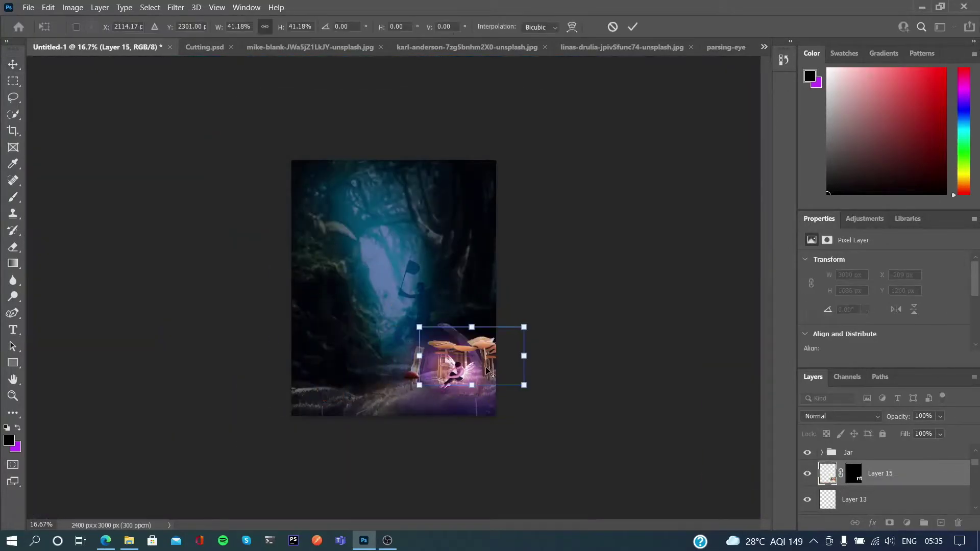
pyautogui.scroll(3, 489, 372)
# Shrink Layer 15's mushroom cluster and place it on the jar's right edge.
pyautogui.moveTo(459, 391); pyautogui.dragTo(559, 431)
pyautogui.scroll(1, 560, 431)
pyautogui.scroll(2, 560, 431)
pyautogui.moveTo(437, 283); pyautogui.dragTo(464, 295)
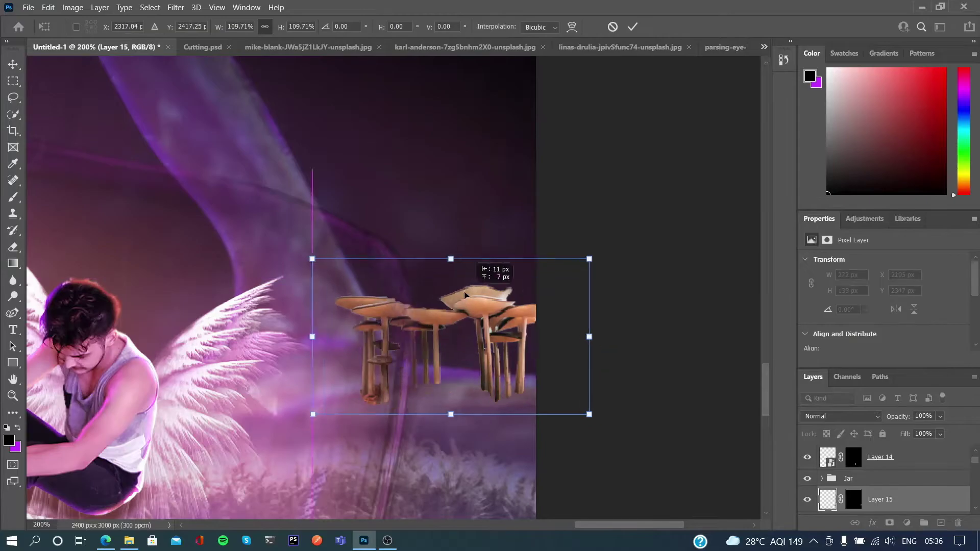
pyautogui.press('Return')
# Darken the mushrooms with a clipped Hue/Saturation and blur its mask to blend them.
pyautogui.moveTo(888, 349); pyautogui.dragTo(845, 342)
pyautogui.click(828, 240)
pyautogui.press('b')
pyautogui.moveTo(352, 321); pyautogui.dragTo(399, 327)
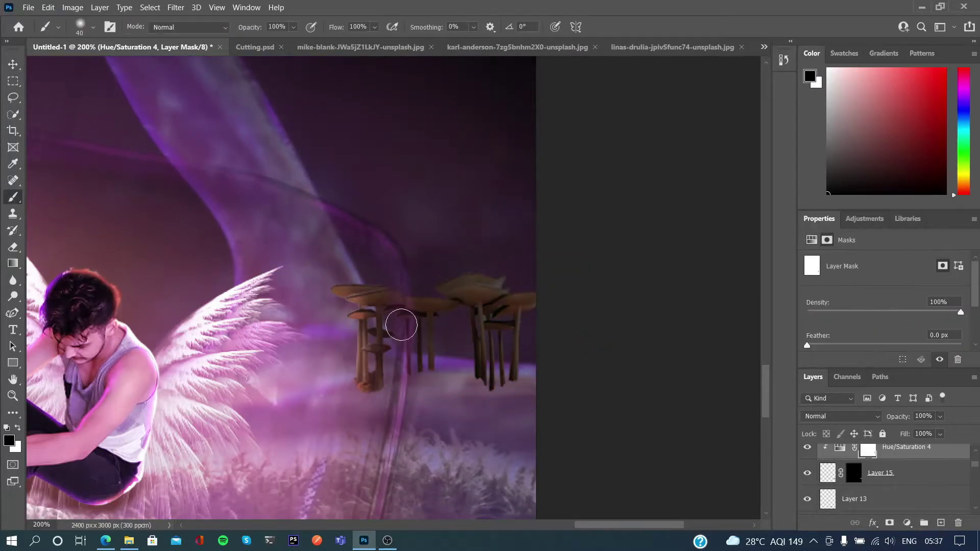
pyautogui.hotkey('alt', 'ctrl', 'f')
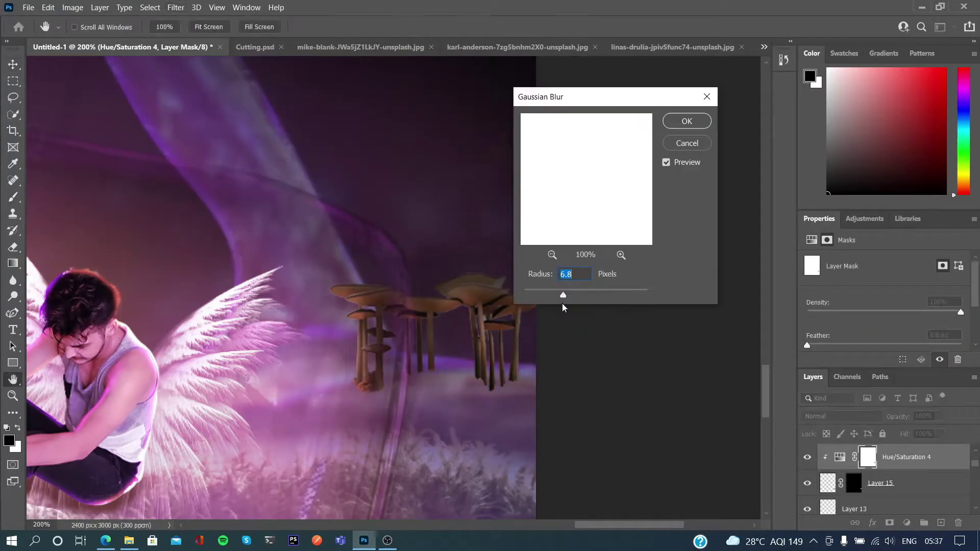
pyautogui.press('Escape')
pyautogui.click(880, 483)
pyautogui.click(175, 7)
# Lasso a grass patch from the Layer 4 forest floor and copy it to its own layer.
pyautogui.click(684, 121)
pyautogui.press('v')
pyautogui.hotkey('ctrl', 'i')
pyautogui.hotkey('ctrl', '0')
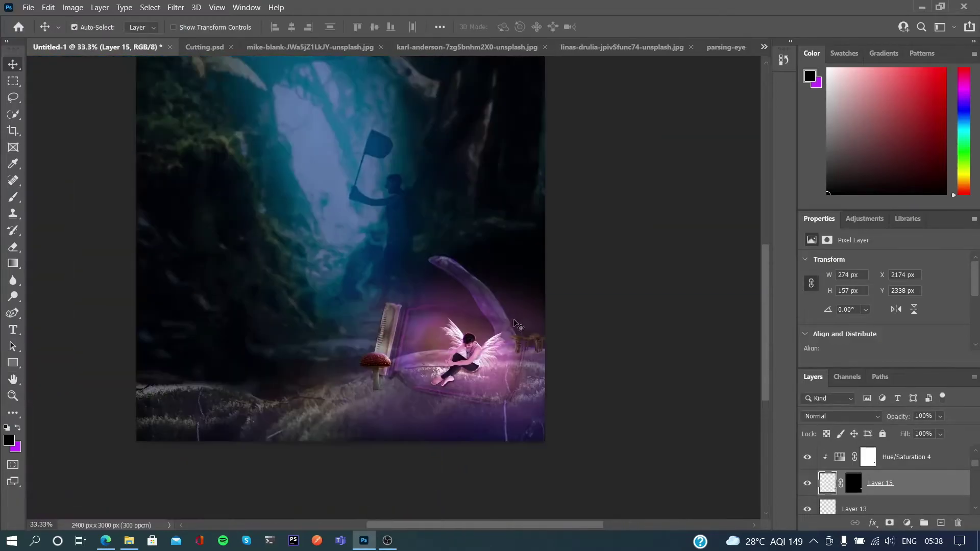
pyautogui.click(204, 420)
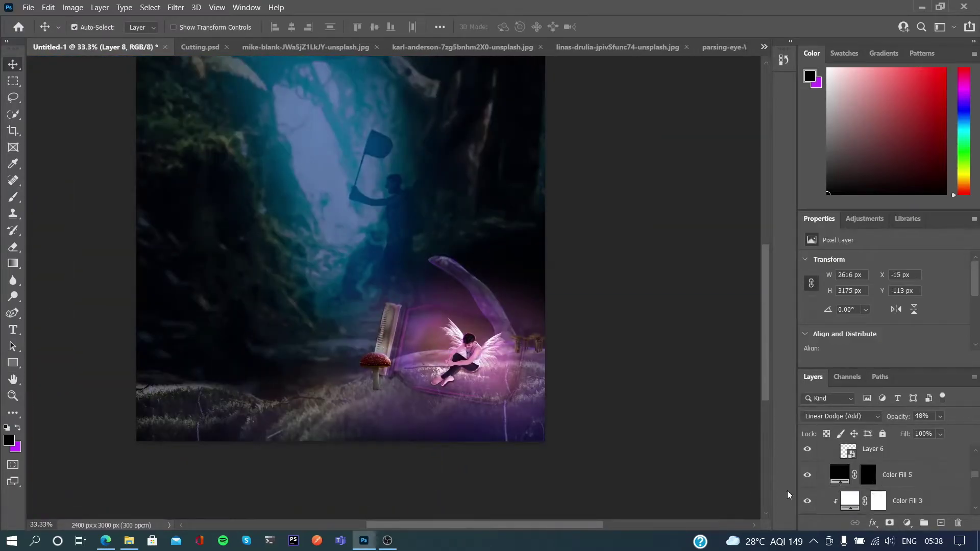
pyautogui.press('l')
pyautogui.moveTo(256, 384)
pyautogui.mouseDown()
pyautogui.moveTo(207, 416)
pyautogui.moveTo(283, 335)
pyautogui.moveTo(261, 379)
pyautogui.mouseUp()
pyautogui.hotkey('ctrl', 'j')
pyautogui.hotkey('ctrl', 't')
# Move and rotate the Layer 16 grass patch onto the jar's base.
pyautogui.hotkey('ctrl', 'z')
pyautogui.hotkey('ctrl', 'shift', 'z')
pyautogui.moveTo(187, 376); pyautogui.dragTo(490, 306)
pyautogui.hotkey('ctrl', 't')
pyautogui.moveTo(597, 253); pyautogui.dragTo(597, 307)
pyautogui.press('Return')
# Add a layer mask to the grass patch for painting it into the jar.
pyautogui.keyDown('alt'); pyautogui.click(889, 479); pyautogui.keyUp('alt')
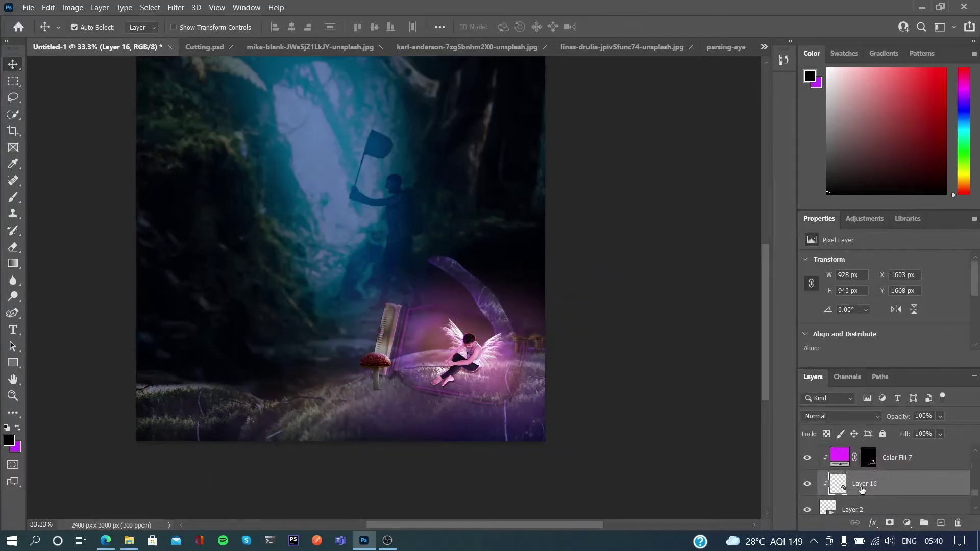
pyautogui.click(906, 523)
pyautogui.press('b')
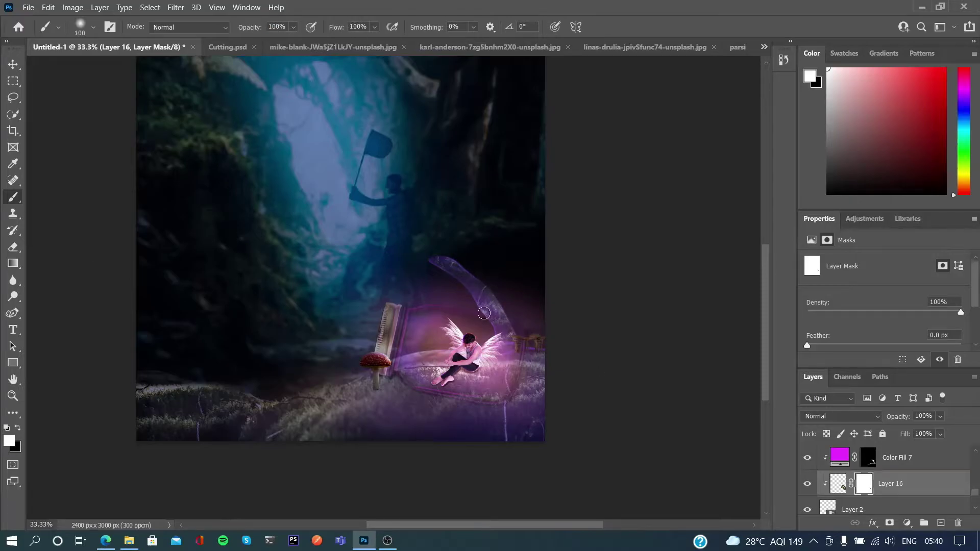
pyautogui.hotkey('alt', ']')
pyautogui.hotkey('alt', '[')
pyautogui.scroll(3, 901, 488)
# Add a Brightness/Contrast adjustment above Hue/Saturation 3 and target its mask.
pyautogui.click(853, 458)
pyautogui.hotkey('ctrl', '+')
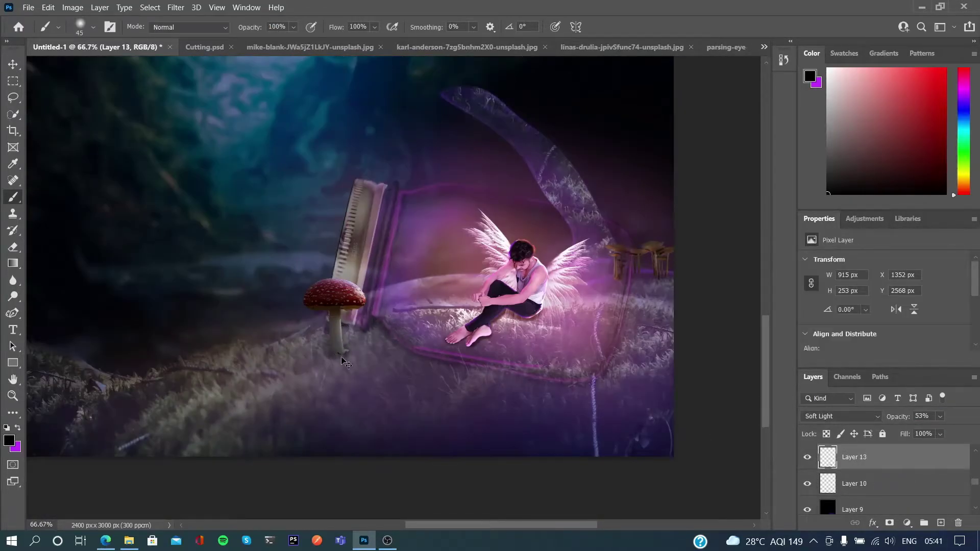
pyautogui.hotkey('alt', ']')
pyautogui.hotkey('alt', ']')
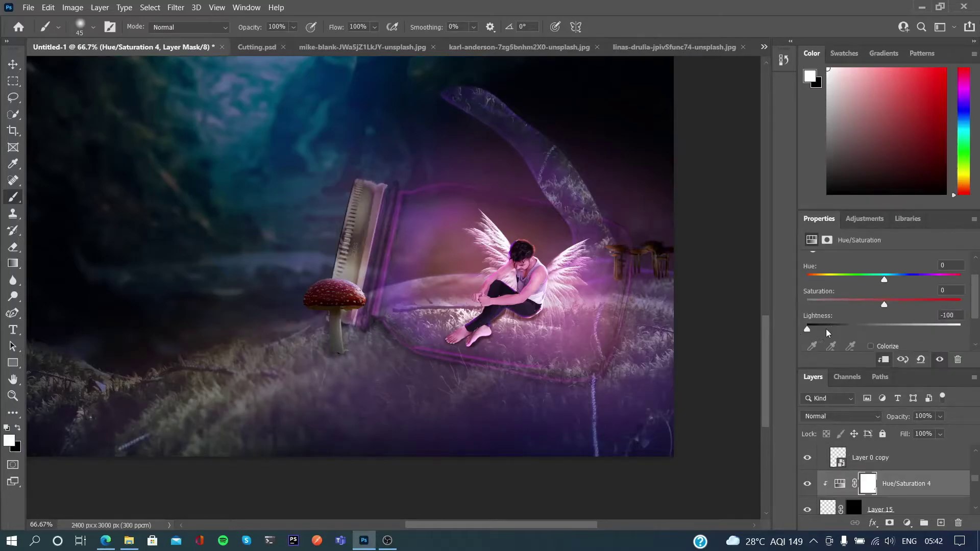
pyautogui.scroll(-1, 625, 278)
pyautogui.hotkey('alt', '[')
pyautogui.hotkey('alt', '[')
pyautogui.hotkey('alt', '[')
pyautogui.hotkey('alt', '[')
pyautogui.click(906, 523)
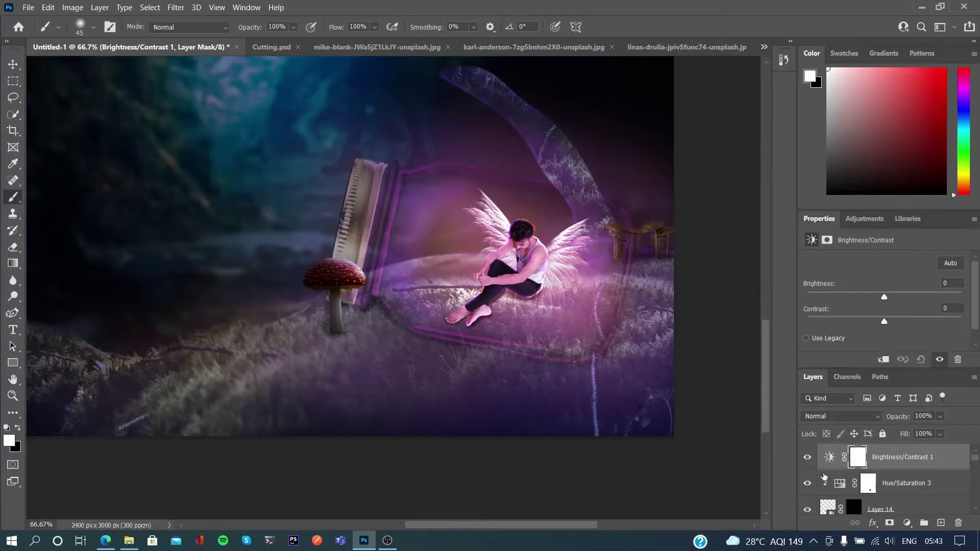
pyautogui.click(472, 349)
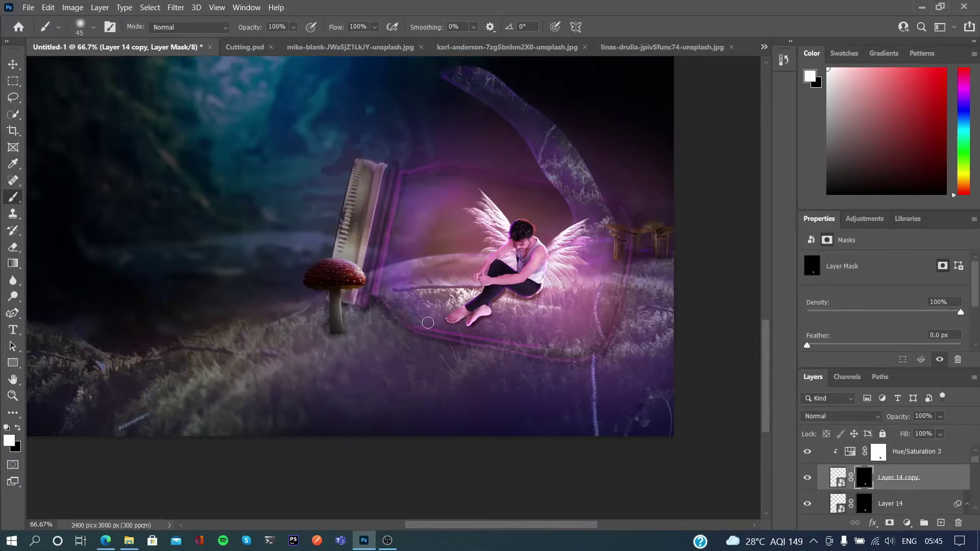
pyautogui.scroll(3, 273, 307)
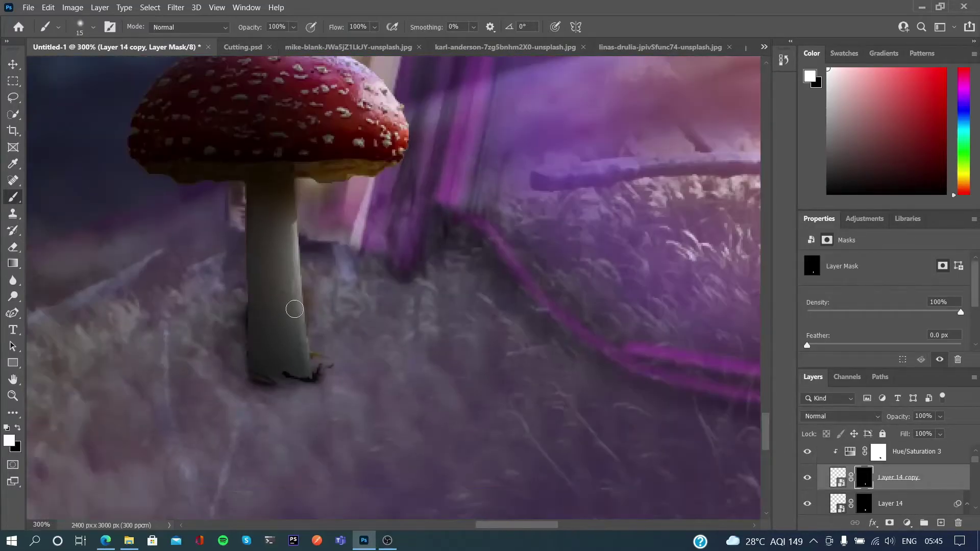
pyautogui.scroll(2, 422, 339)
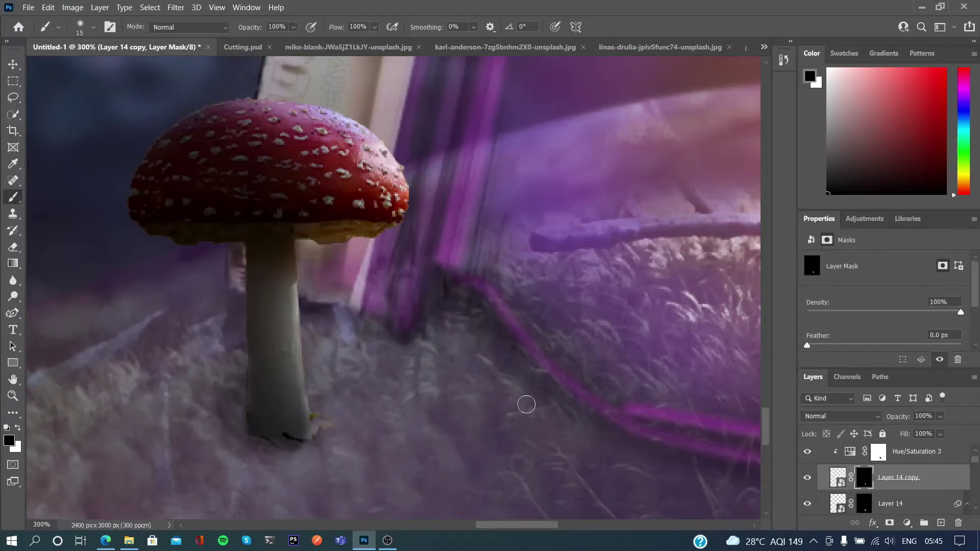
pyautogui.scroll(-4, 453, 437)
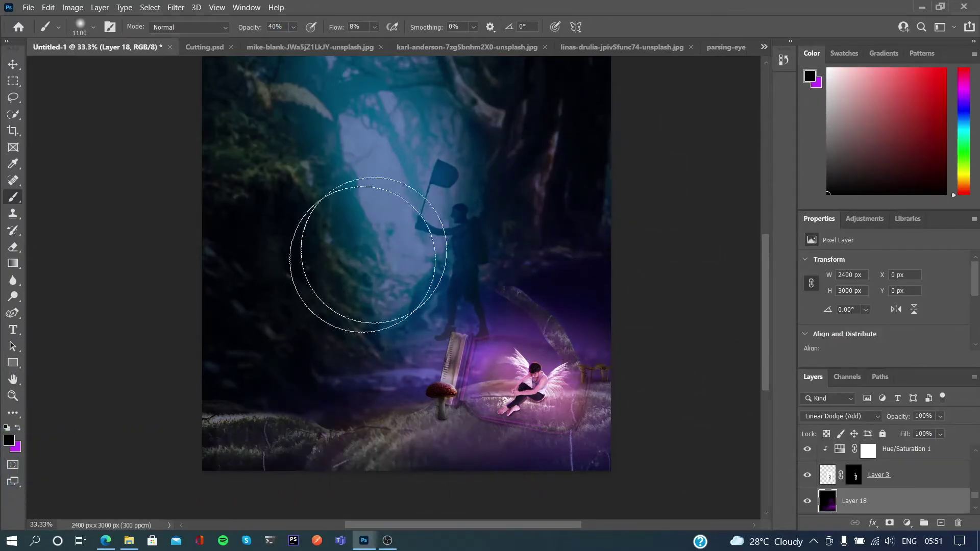
# Lower Layer 18's glow opacity, then paint more glow on Layer 9 with swapped colours.
pyautogui.press('v')
pyautogui.moveTo(900, 417); pyautogui.dragTo(891, 417)
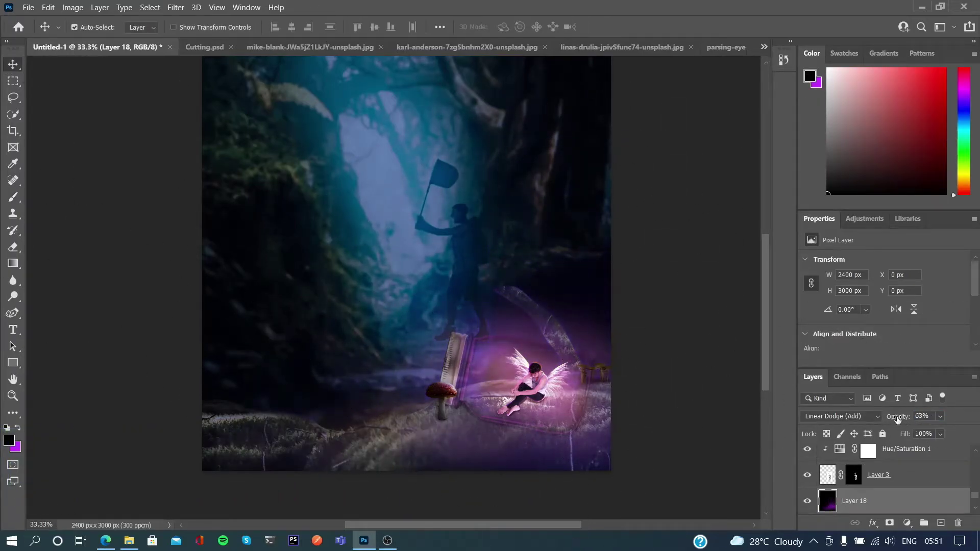
pyautogui.scroll(3, 888, 475)
pyautogui.click(851, 475)
pyautogui.press('b')
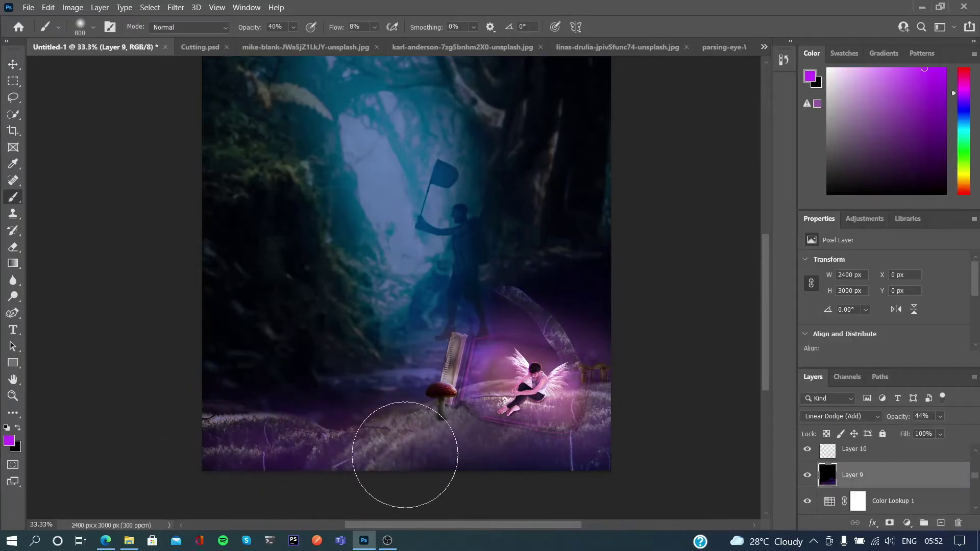
pyautogui.press('x')
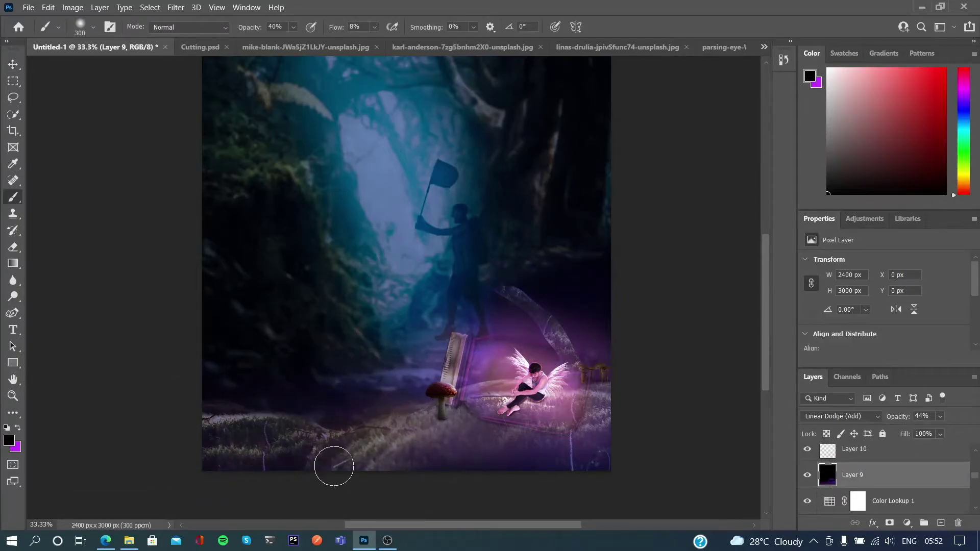
# Create and paint Layer 19, setting it to Soft Light at 86% opacity.
pyautogui.press('v')
pyautogui.scroll(3, 888, 475)
pyautogui.hotkey('ctrl', 'shift', 'alt', 'n')
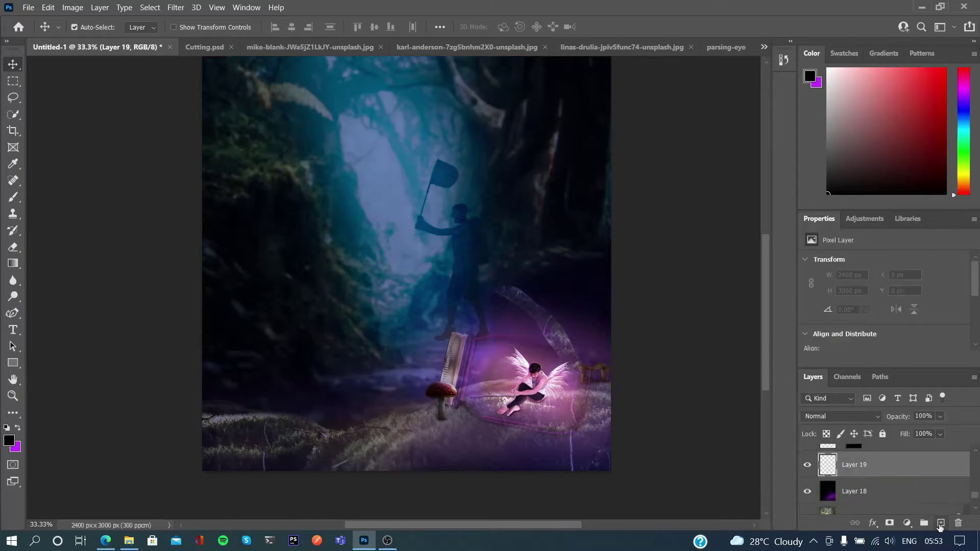
pyautogui.press('b')
pyautogui.scroll(5, 248, 135)
pyautogui.scroll(-5, 248, 136)
pyautogui.press('[')
pyautogui.press('[')
pyautogui.press('[')
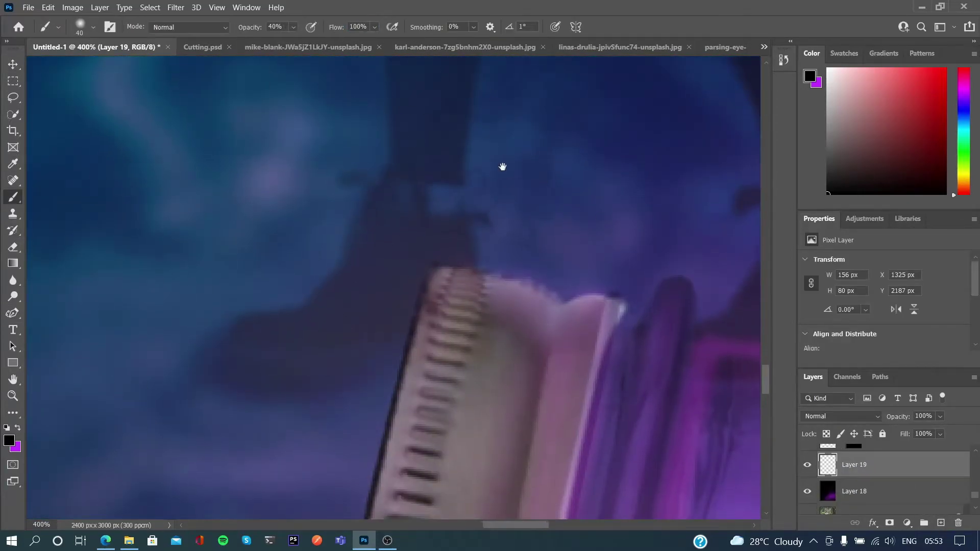
pyautogui.scroll(-2, 330, 150)
pyautogui.scroll(-2, 381, 261)
pyautogui.click(840, 415)
pyautogui.click(835, 369)
pyautogui.moveTo(898, 415); pyautogui.dragTo(887, 416)
pyautogui.scroll(-2, 750, 508)
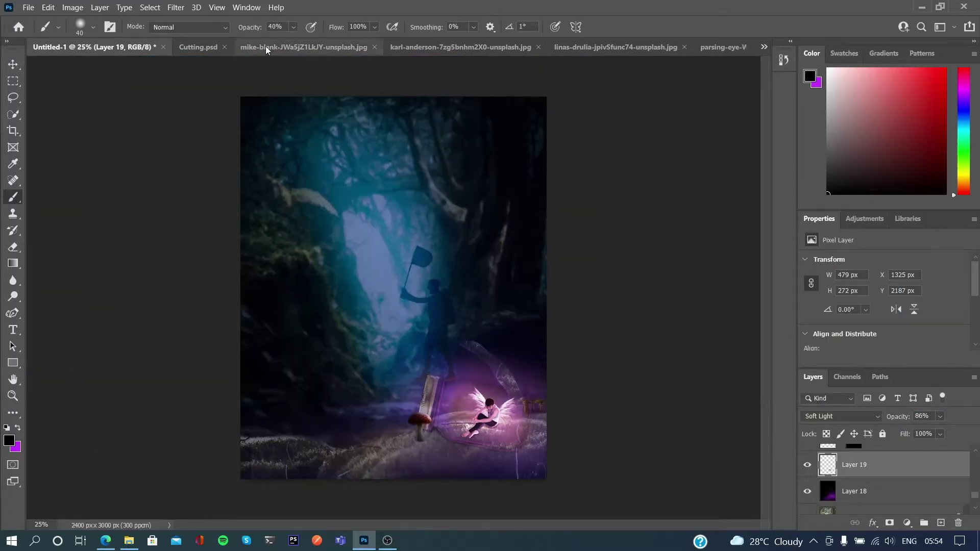
# Close the mushroom photo without saving and select both butterfly groups in Globe.psd.
pyautogui.hotkey('ctrl', 'Tab')
pyautogui.hotkey('ctrl', 'Tab')
pyautogui.hotkey('ctrl', 'Tab')
pyautogui.hotkey('ctrl', 'Tab')
pyautogui.hotkey('ctrl', 'Tab')
pyautogui.hotkey('ctrl', 'Tab')
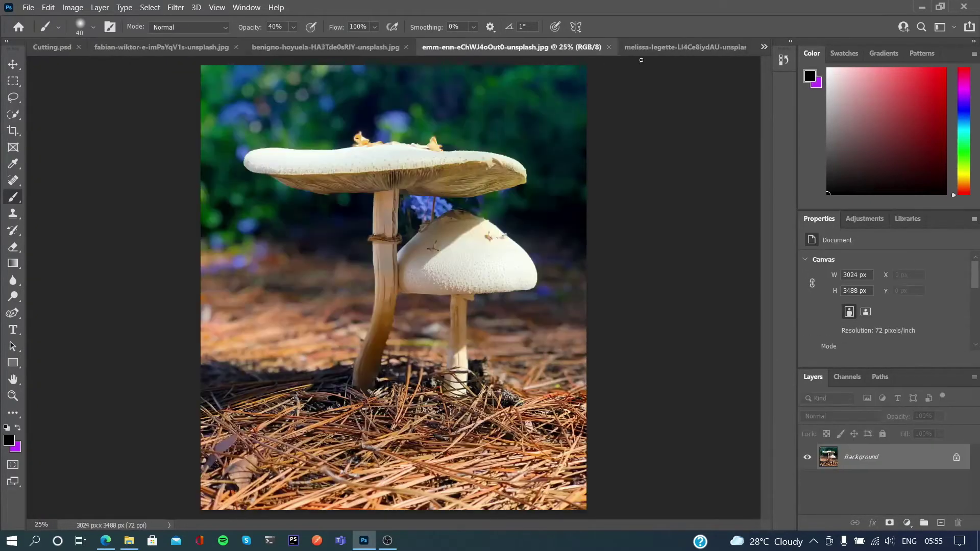
pyautogui.hotkey('ctrl', 'Tab')
pyautogui.hotkey('ctrl', 'w')
pyautogui.press('n')
pyautogui.hotkey('ctrl', 'w')
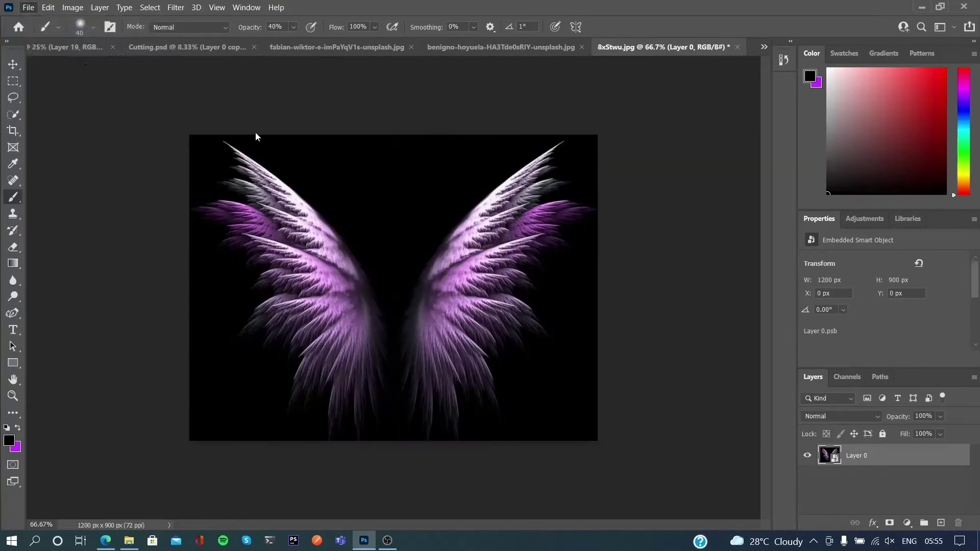
pyautogui.hotkey('ctrl', 'o')
pyautogui.hotkey('alt', 'Up')
pyautogui.hotkey('alt', 'Up')
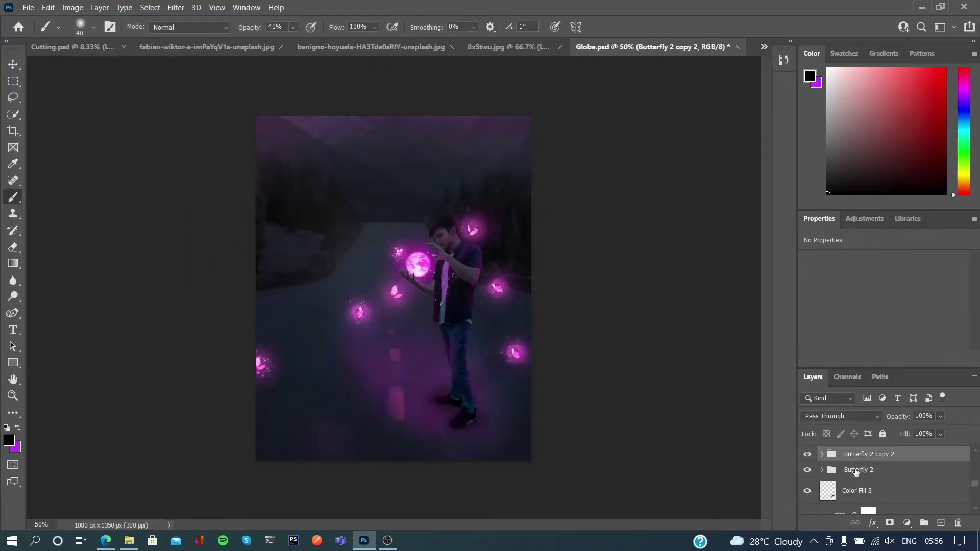
pyautogui.keyDown('shift'); pyautogui.click(852, 470); pyautogui.keyUp('shift')
# Combine the two butterfly groups into one group and check the composite.
pyautogui.hotkey('ctrl', 'g')
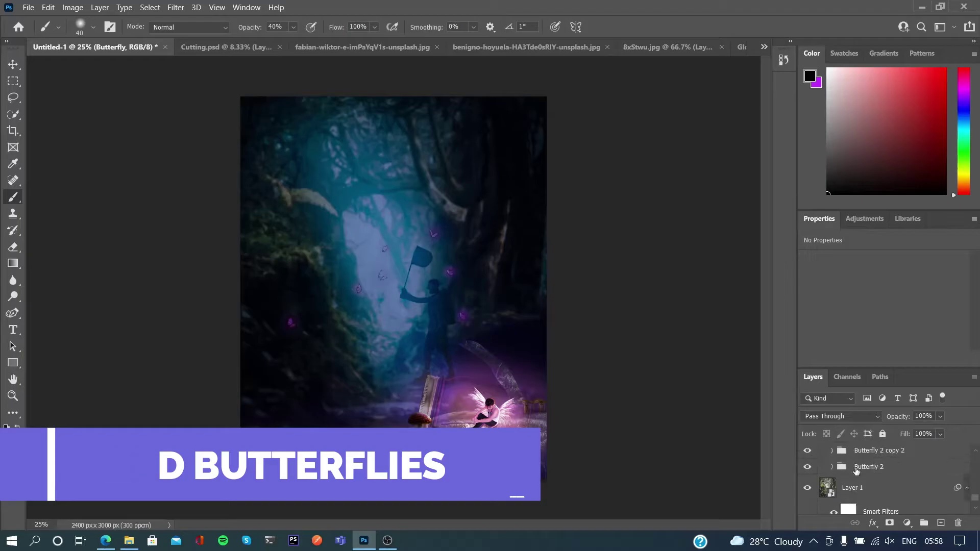
pyautogui.scroll(-3, 856, 470)
pyautogui.click(850, 483)
pyautogui.scroll(-2, 846, 490)
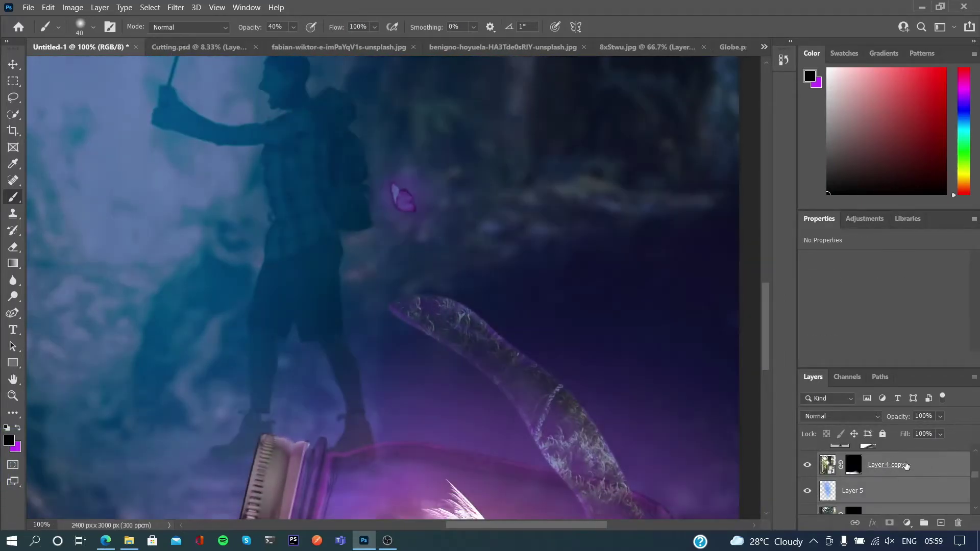
pyautogui.scroll(-3, 888, 465)
pyautogui.click(824, 487)
pyautogui.hotkey('ctrl', '-')
pyautogui.hotkey('ctrl', '-')
pyautogui.hotkey('ctrl', '-')
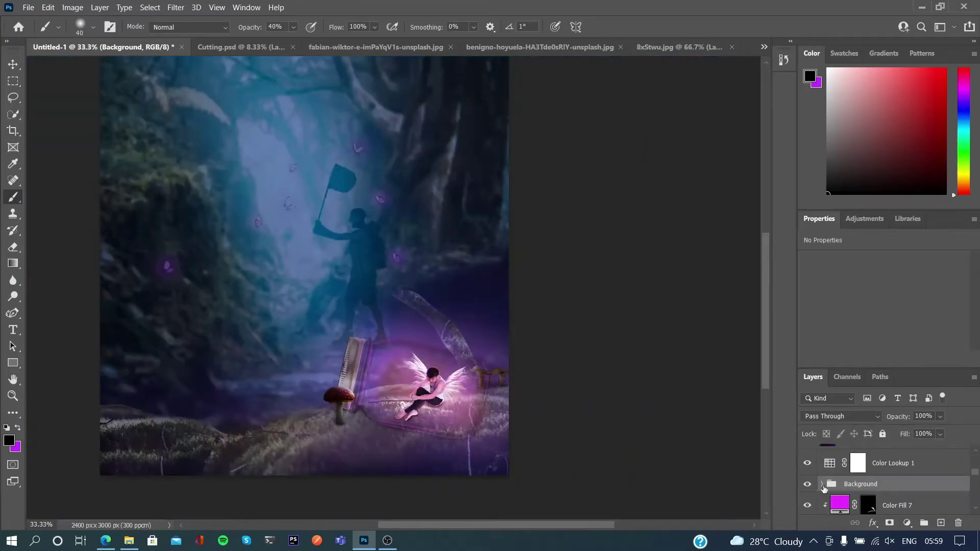
pyautogui.scroll(-2, 825, 487)
# Show the Butterfly group and Gaussian-blur butterfly Layers 31 and 28.
pyautogui.click(856, 494)
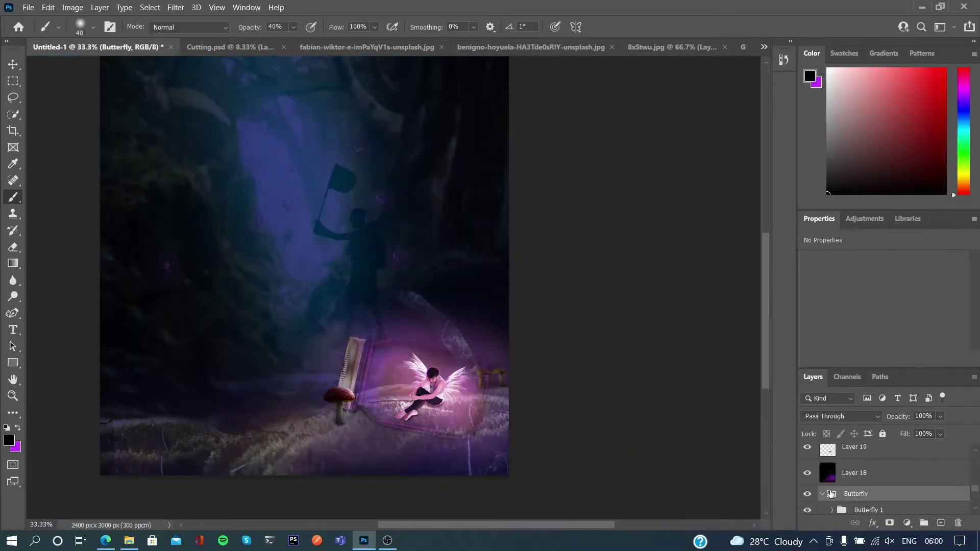
pyautogui.click(820, 494)
pyautogui.click(821, 478)
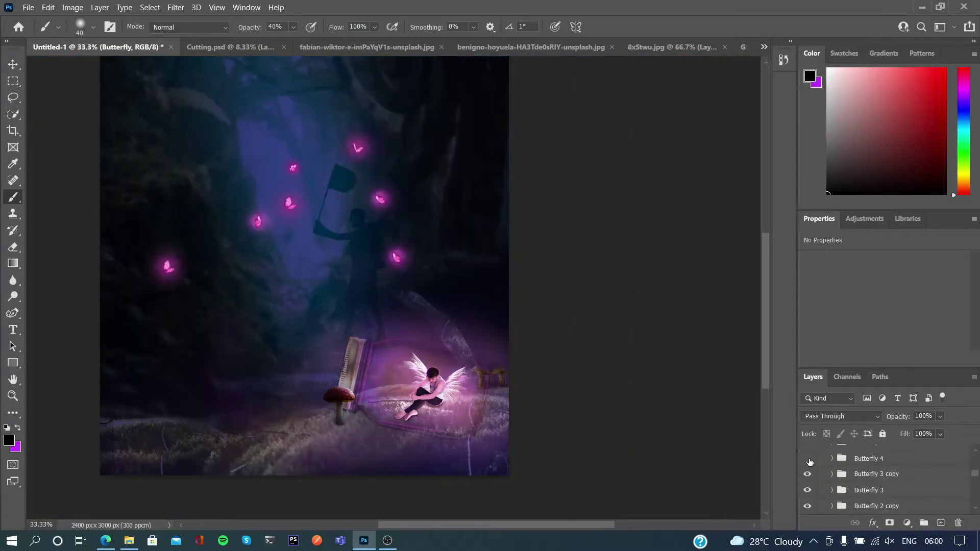
pyautogui.click(850, 465)
pyautogui.click(873, 490)
pyautogui.click(176, 7)
pyautogui.click(359, 243)
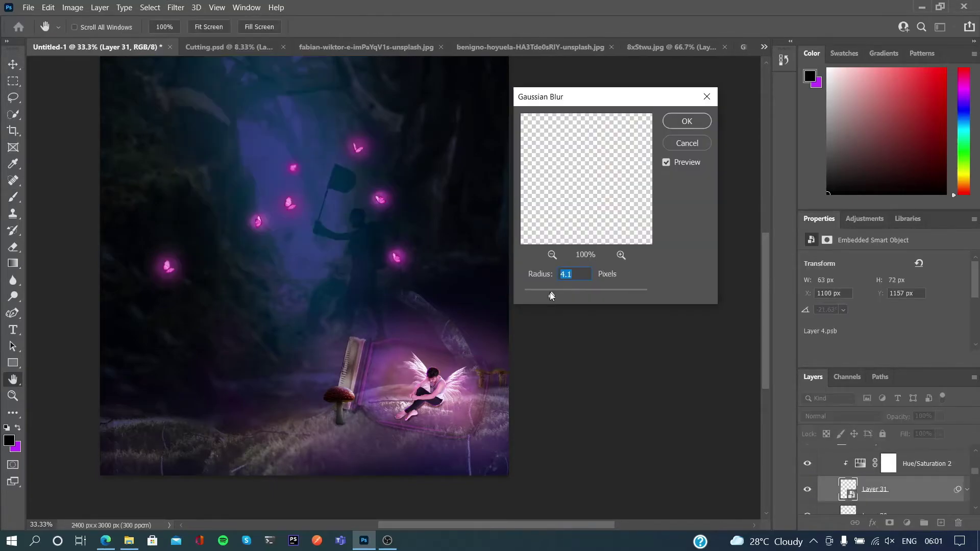
pyautogui.click(686, 121)
pyautogui.click(875, 501)
pyautogui.click(176, 6)
pyautogui.click(205, 18)
# Apply the same Gaussian Blur to the butterfly layer inside Butterfly 3.
pyautogui.click(705, 120)
pyautogui.click(832, 454)
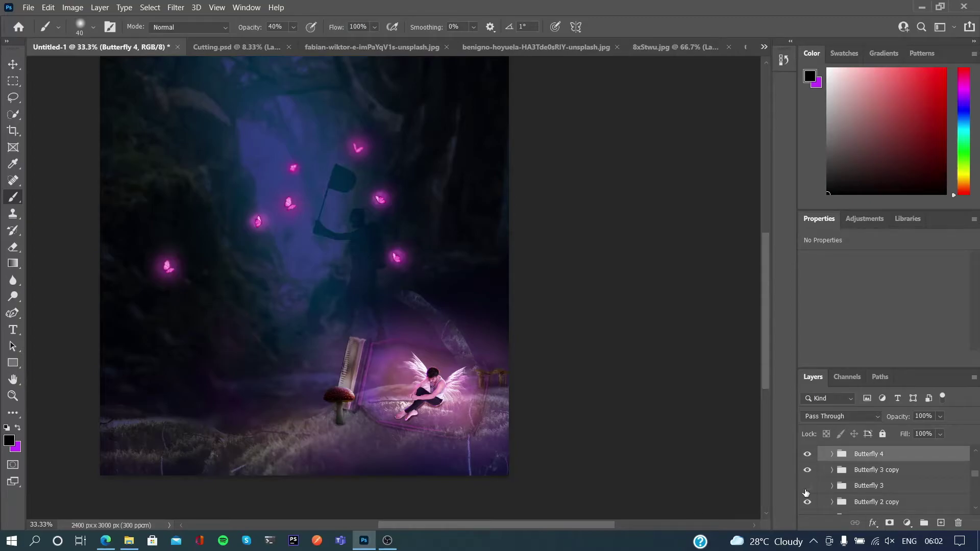
pyautogui.click(832, 486)
pyautogui.click(874, 502)
pyautogui.hotkey('ctrl', 'alt', 'f')
pyautogui.click(689, 122)
pyautogui.click(832, 486)
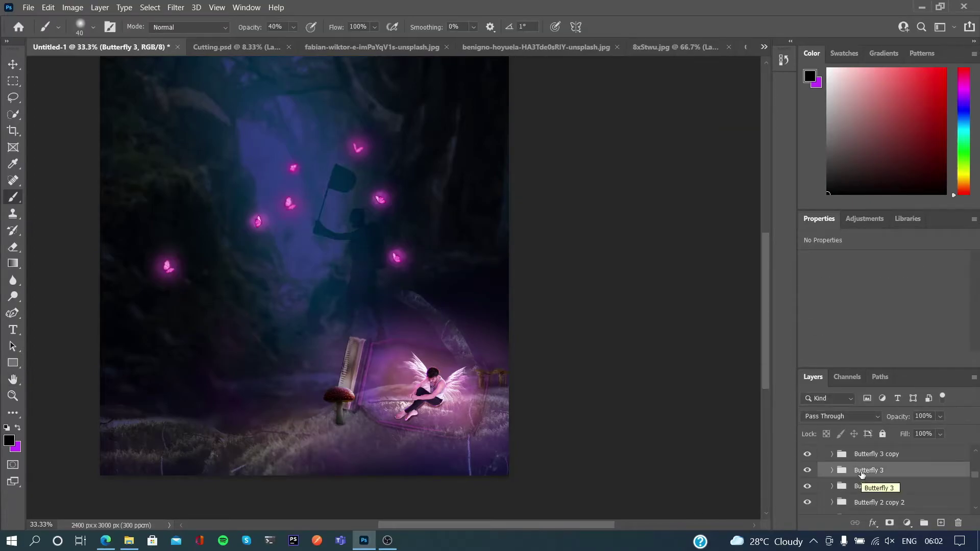
# Reposition the Butterfly 2 copy and add another butterfly just above the jar.
pyautogui.click(861, 486)
pyautogui.moveTo(505, 149); pyautogui.dragTo(425, 265)
pyautogui.hotkey('ctrl', '1')
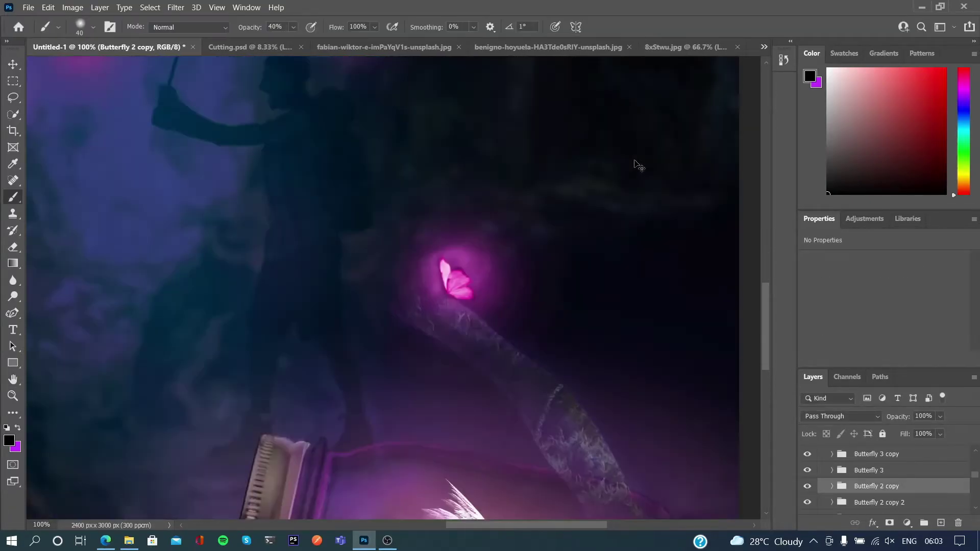
pyautogui.hotkey('ctrl', '-')
pyautogui.hotkey('ctrl', '-')
pyautogui.hotkey('ctrl', '-')
pyautogui.hotkey('ctrl', 'z')
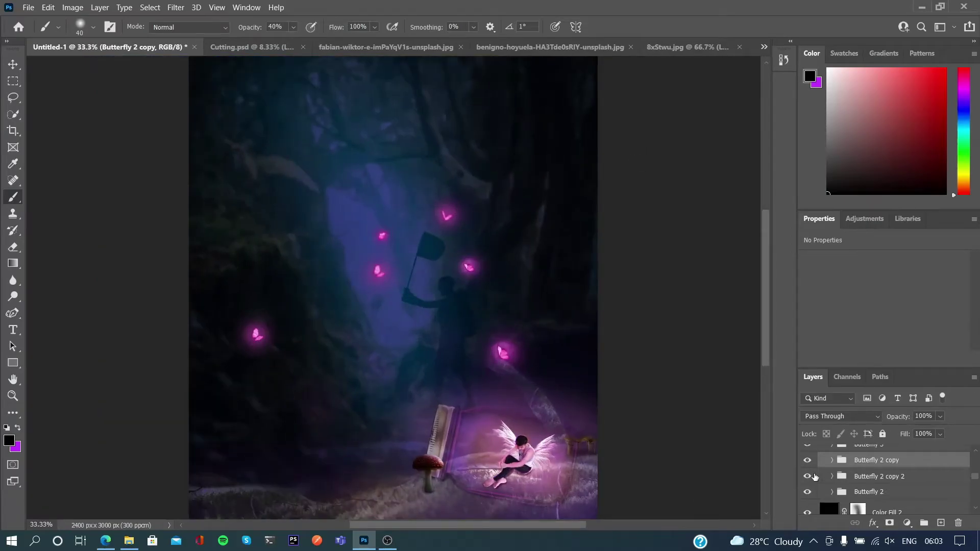
pyautogui.hotkey('ctrl', 'z')
pyautogui.hotkey('ctrl', 'z')
pyautogui.hotkey('ctrl', 'z')
pyautogui.click(833, 492)
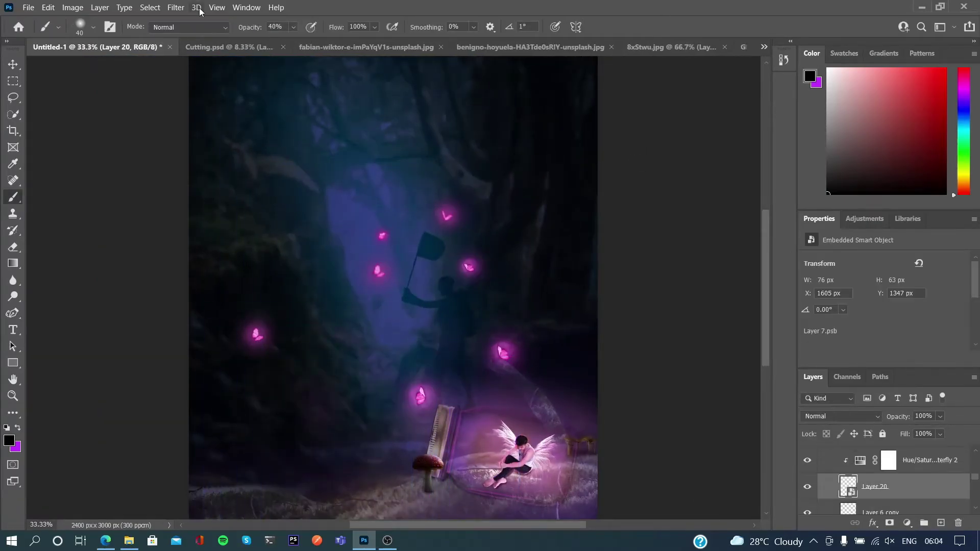
pyautogui.scroll(-1, 575, 371)
pyautogui.scroll(1, 590, 341)
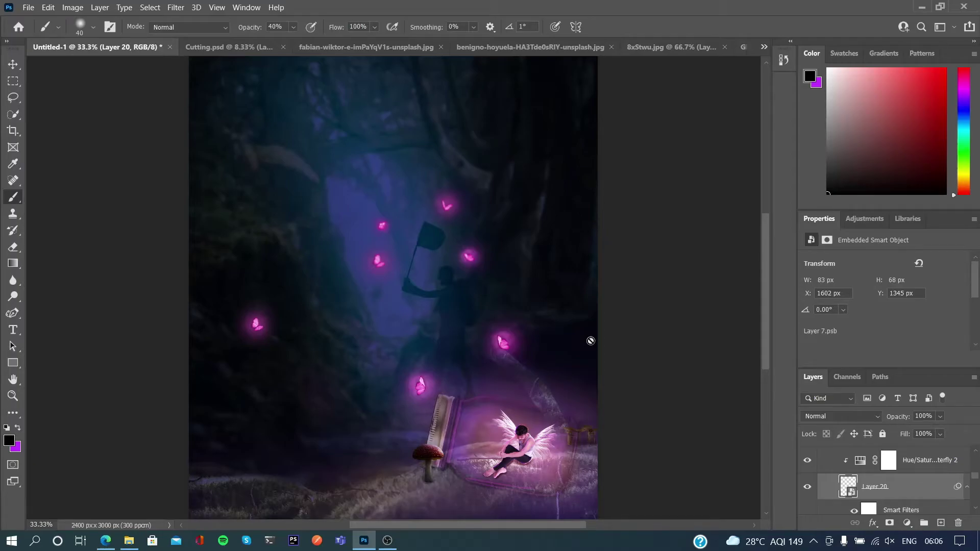
# Open the particle image.
pyautogui.hotkey('ctrl', 'o')
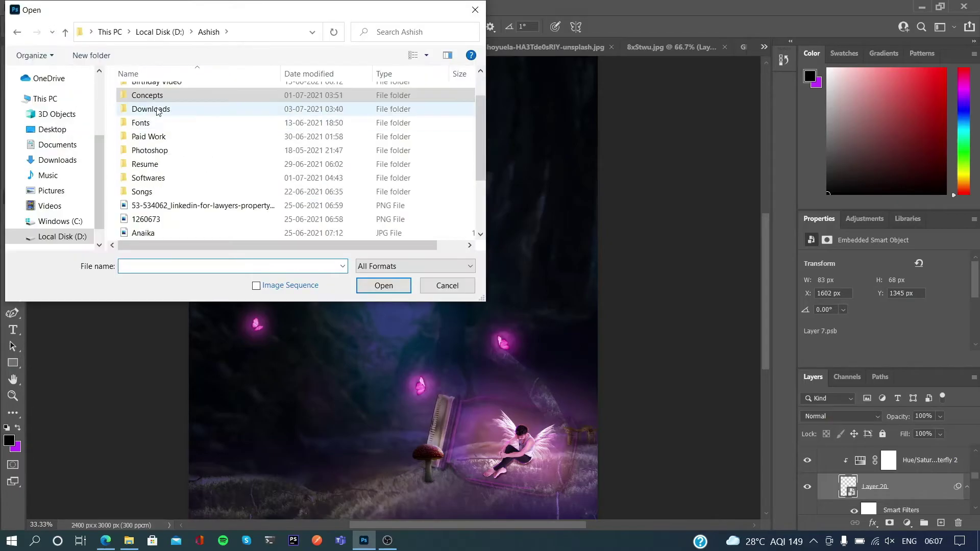
pyautogui.click(387, 282)
pyautogui.press('Return')
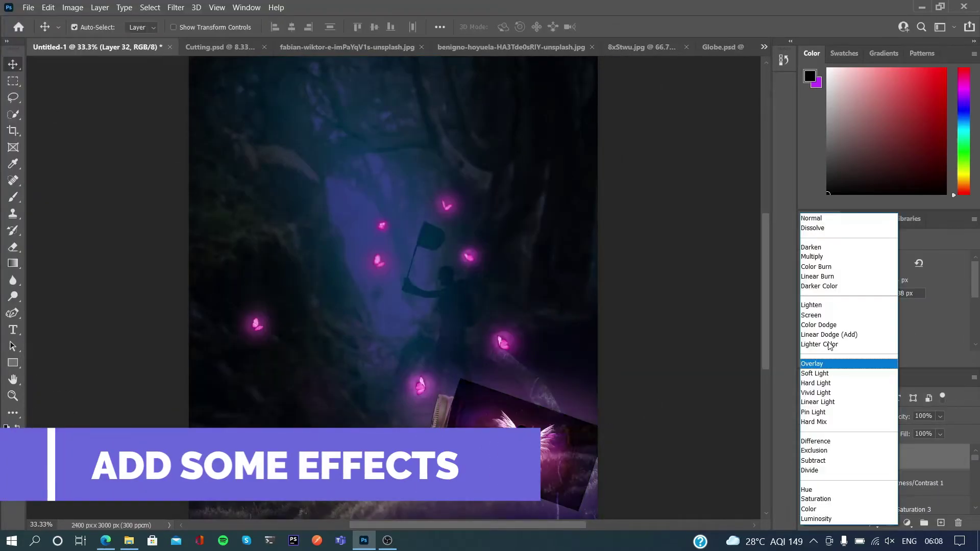
# Paint soft glow streaks along the jar on a black Linear Dodge layer at 41% opacity.
pyautogui.hotkey('ctrl', 'shift', 'n')
pyautogui.press('Return')
pyautogui.press('b')
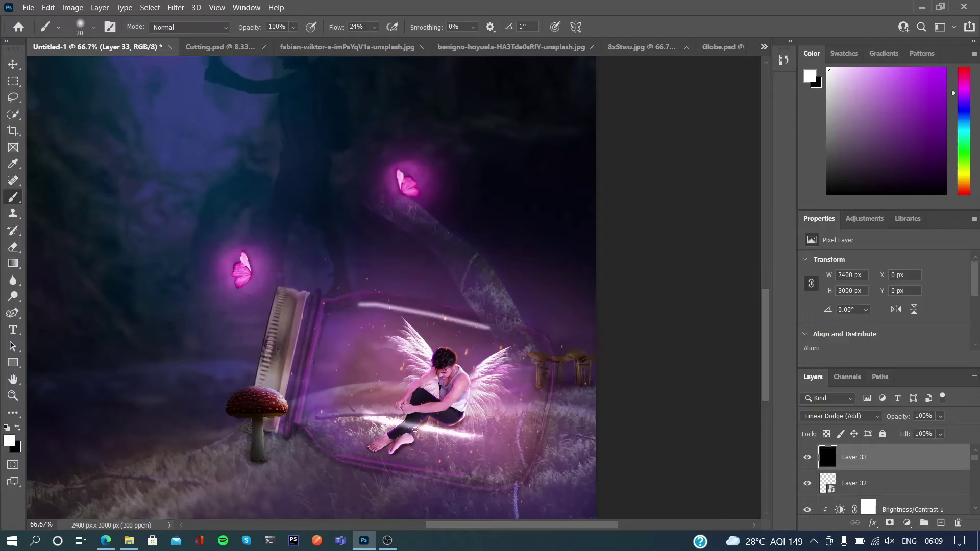
pyautogui.moveTo(892, 421); pyautogui.dragTo(858, 421)
pyautogui.hotkey('ctrl', '-')
pyautogui.hotkey('ctrl', '-')
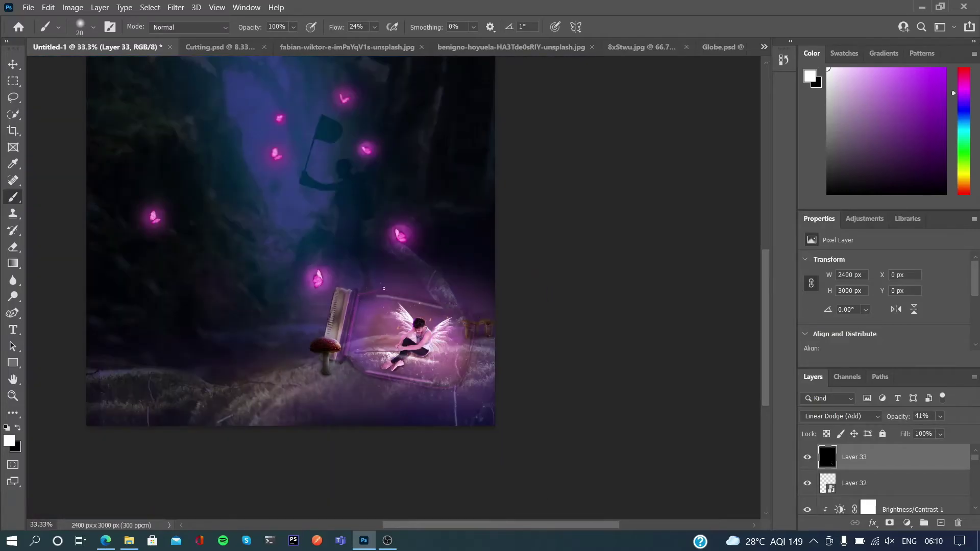
pyautogui.scroll(5, 473, 315)
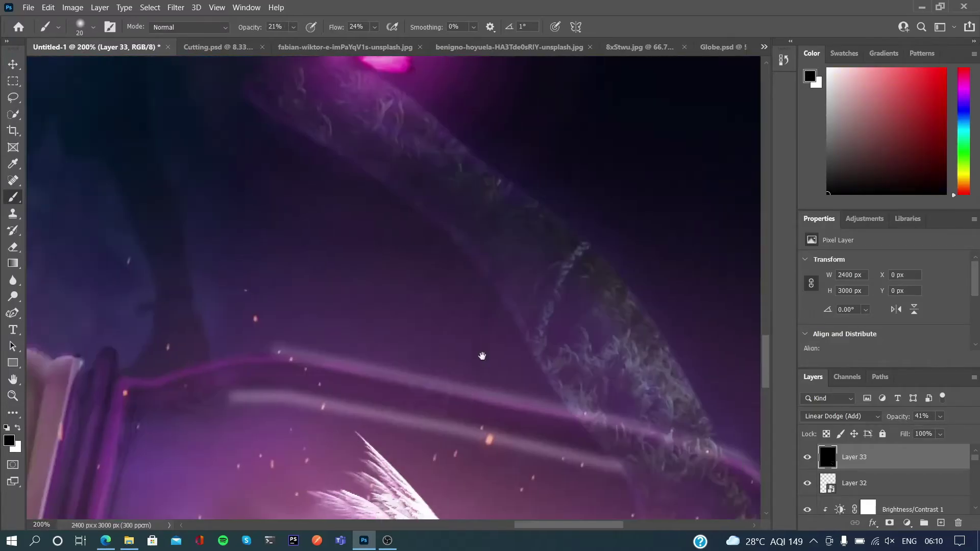
pyautogui.scroll(2, 479, 344)
pyautogui.press('7')
pyautogui.press('4')
pyautogui.scroll(-2, 528, 298)
pyautogui.scroll(-5, 527, 298)
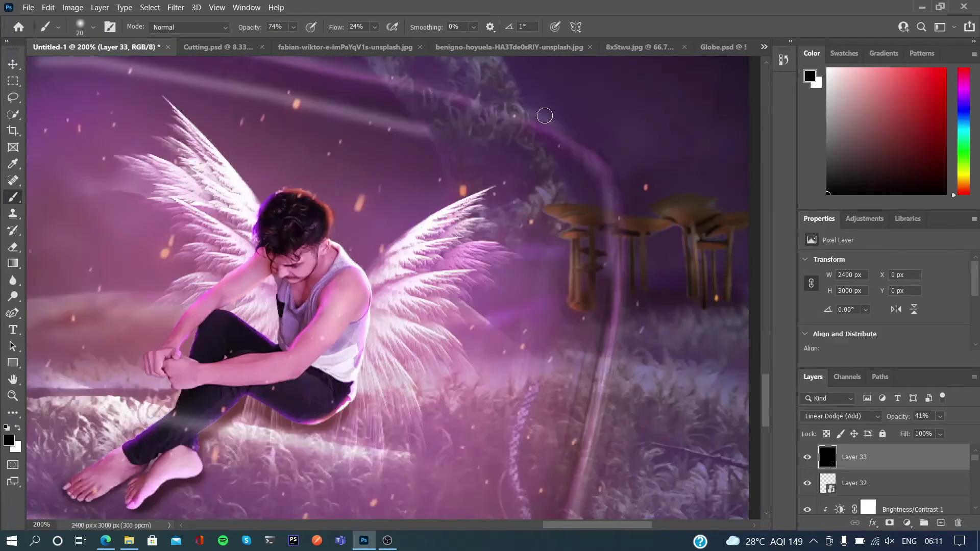
pyautogui.hscroll(-3, 474, 367)
# Place the particle Layer 32 sparks over the jar and duplicate them.
pyautogui.hotkey('ctrl', '-')
pyautogui.hotkey('ctrl', '-')
pyautogui.press('v')
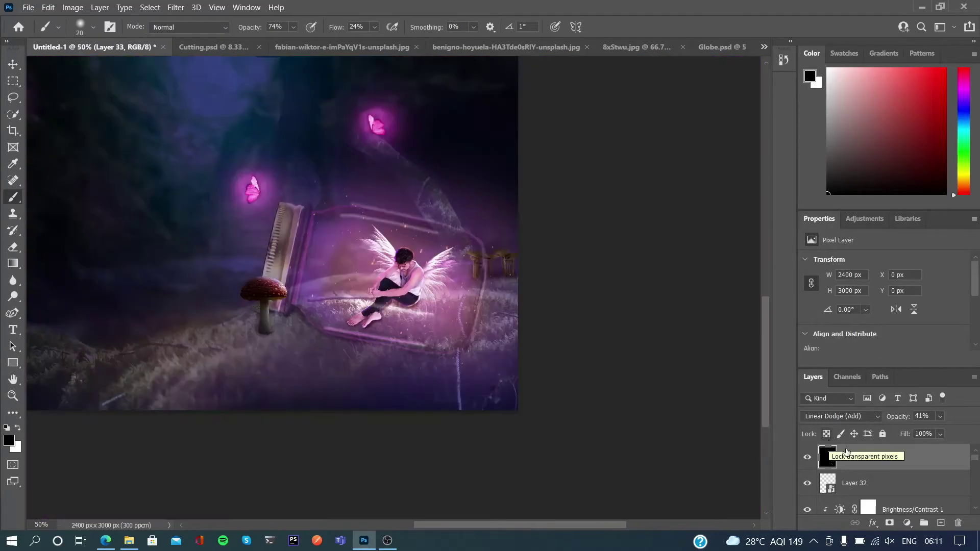
pyautogui.click(854, 482)
pyautogui.moveTo(495, 360); pyautogui.dragTo(219, 310)
pyautogui.hotkey('ctrl', ']')
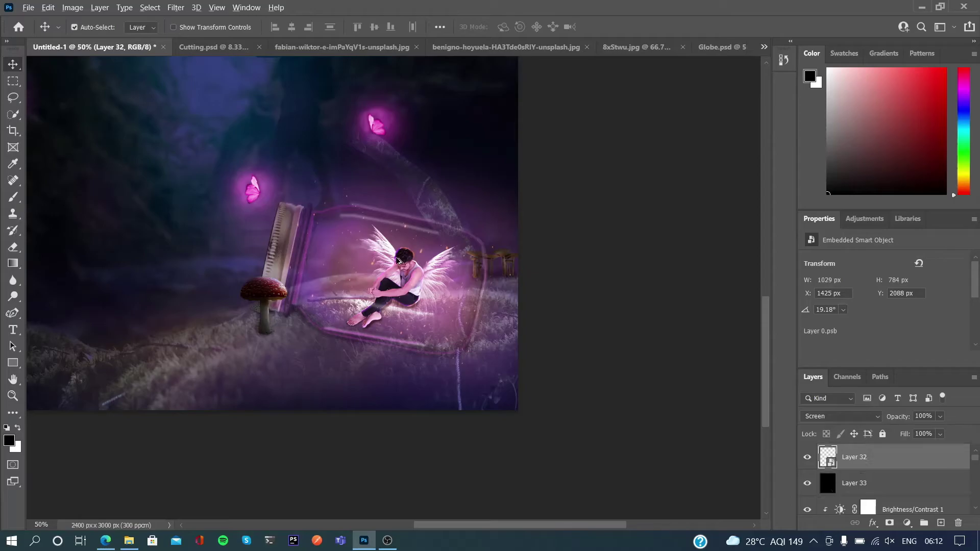
pyautogui.hotkey('ctrl', '-')
pyautogui.hotkey('ctrl', '-')
# Scatter two more spark copies, one lower left and one right of centre.
pyautogui.moveTo(503, 303)
pyautogui.mouseDown()
pyautogui.moveTo(387, 411)
pyautogui.moveTo(276, 429)
pyautogui.mouseUp()
pyautogui.hotkey('ctrl', 't')
pyautogui.moveTo(394, 369); pyautogui.dragTo(596, 341)
pyautogui.press('Return')
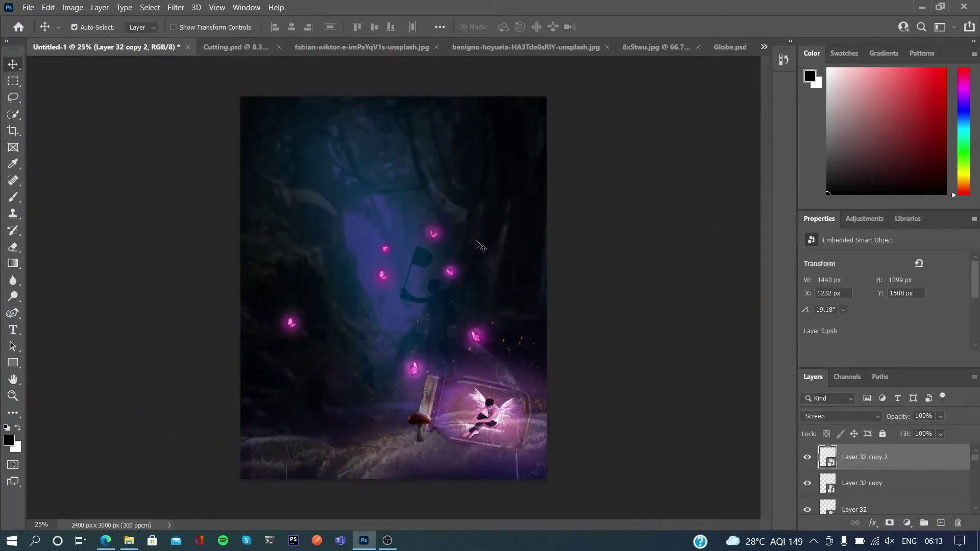
pyautogui.hotkey('ctrl', 'alt', 'f')
# Blur the particle copy and stamp a merged copy of the Fairy Tale composite.
pyautogui.click(676, 125)
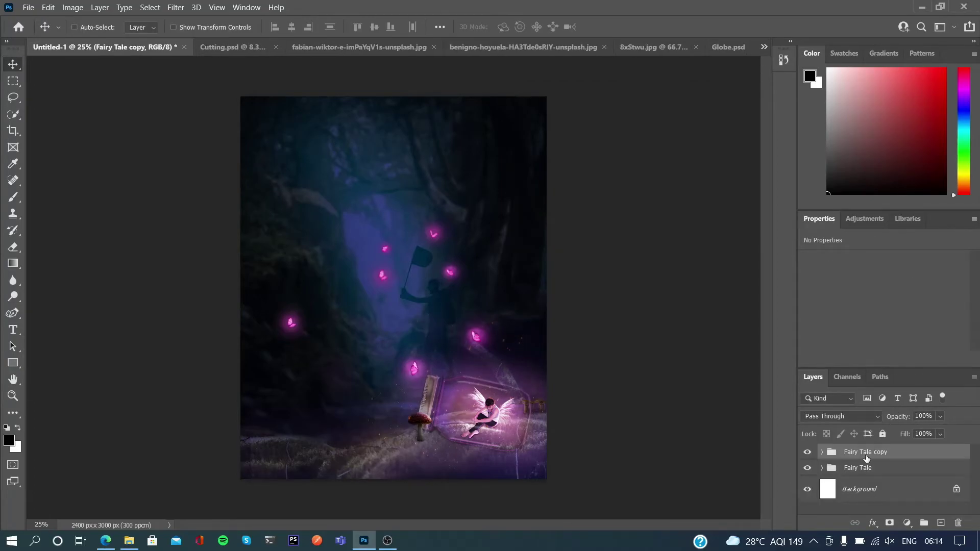
pyautogui.hotkey('ctrl', 'e')
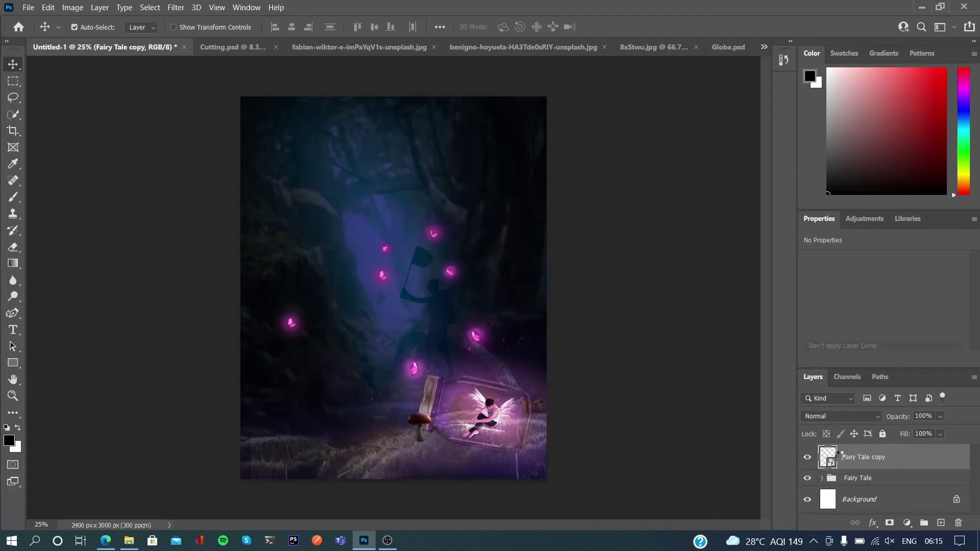
pyautogui.click(821, 478)
pyautogui.scroll(-2, 897, 484)
pyautogui.scroll(-3, 897, 484)
# Erase Layer 5's blue glow beside the light beam with a large soft eraser.
pyautogui.click(888, 494)
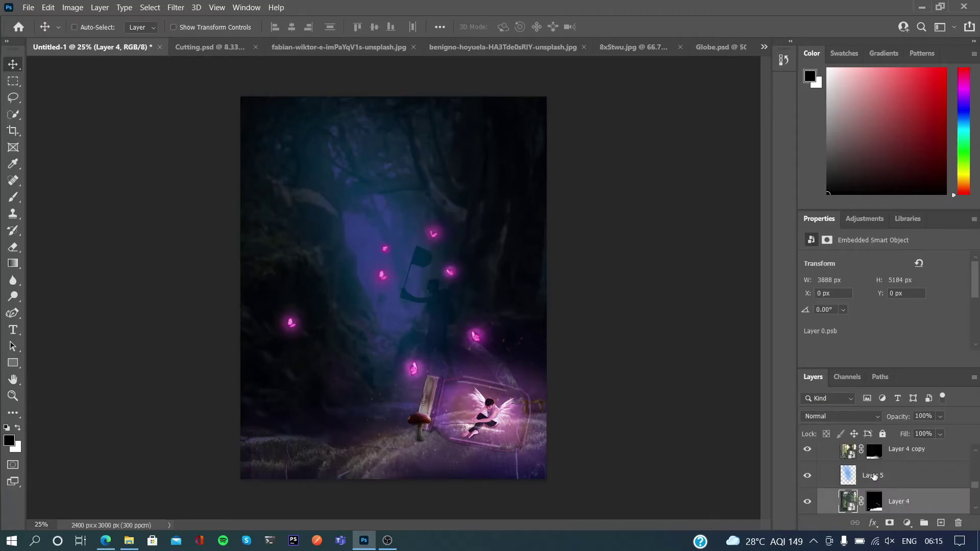
pyautogui.click(873, 477)
pyautogui.scroll(3, 842, 474)
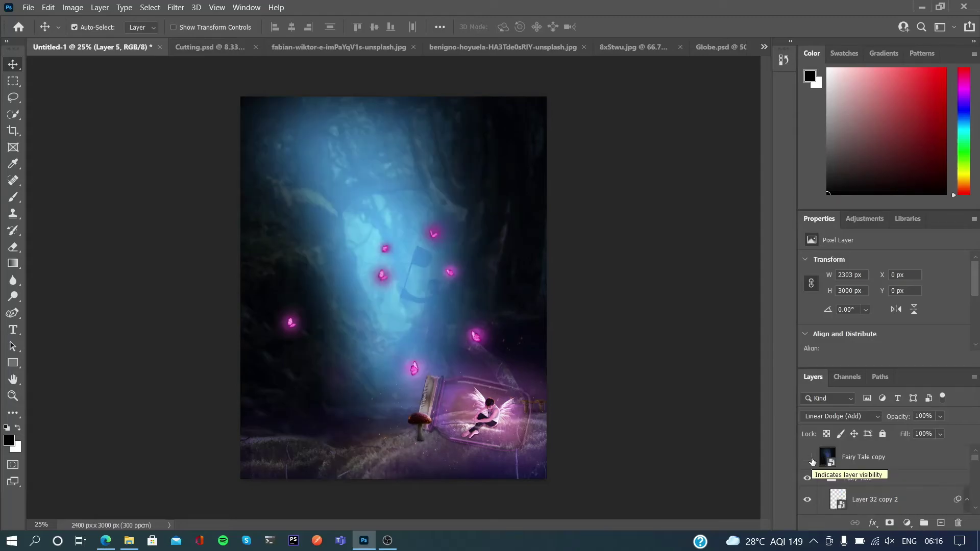
pyautogui.moveTo(900, 426); pyautogui.dragTo(888, 419)
pyautogui.scroll(-2, 843, 485)
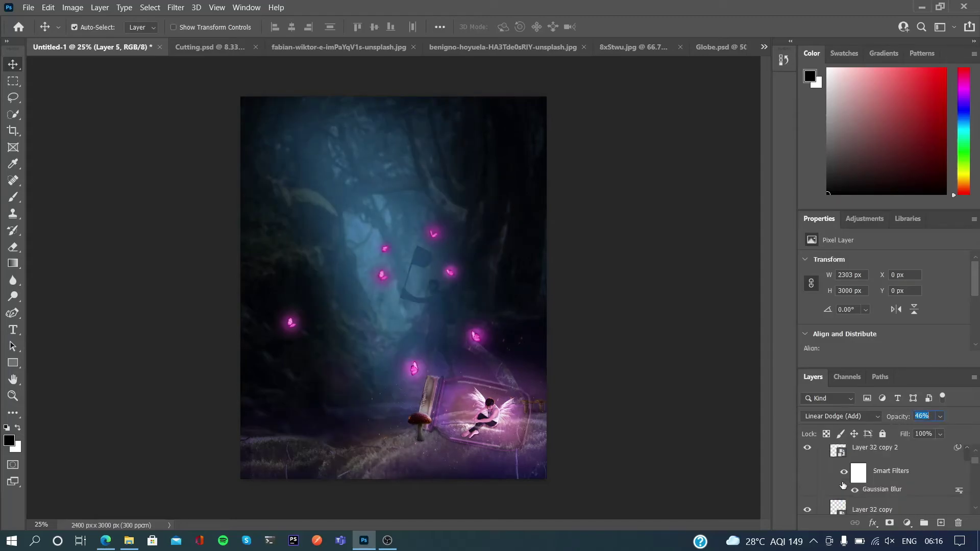
pyautogui.scroll(2, 843, 485)
pyautogui.press('e')
pyautogui.moveTo(299, 108); pyautogui.dragTo(289, 218)
pyautogui.hotkey('ctrl', 'z')
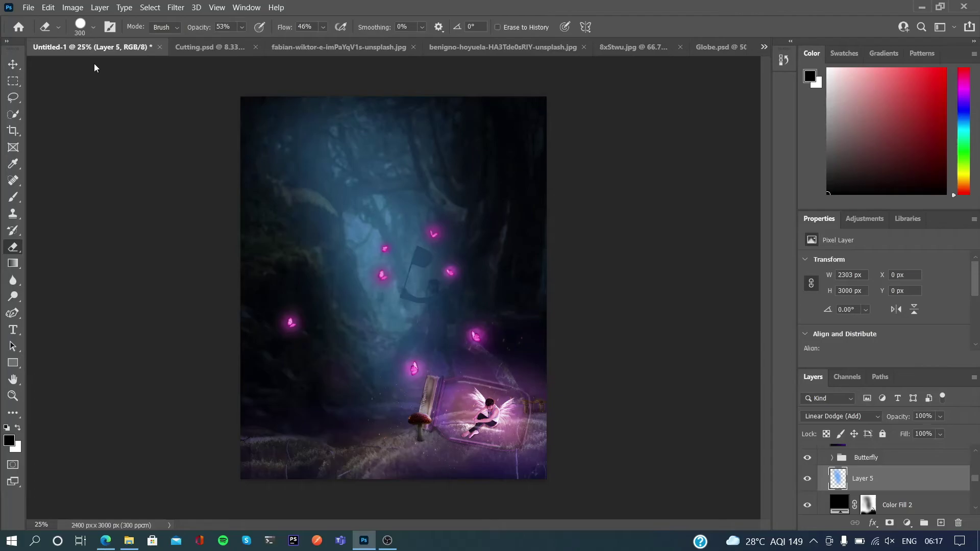
pyautogui.hotkey('ctrl', 'z')
pyautogui.press(']')
pyautogui.press(']')
pyautogui.press(']')
pyautogui.moveTo(317, 104)
pyautogui.mouseDown()
pyautogui.moveTo(302, 247)
pyautogui.moveTo(329, 115)
pyautogui.mouseUp()
pyautogui.moveTo(303, 29); pyautogui.dragTo(283, 28)
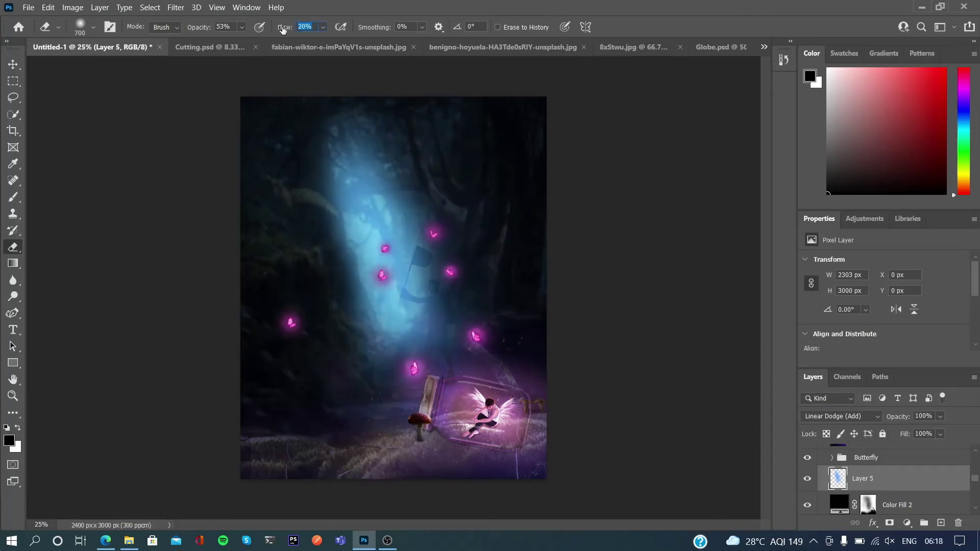
pyautogui.press('2')
pyautogui.press('7')
# Dim the blue light beam to 59% and select the merged Fairy Tale copy.
pyautogui.press('v')
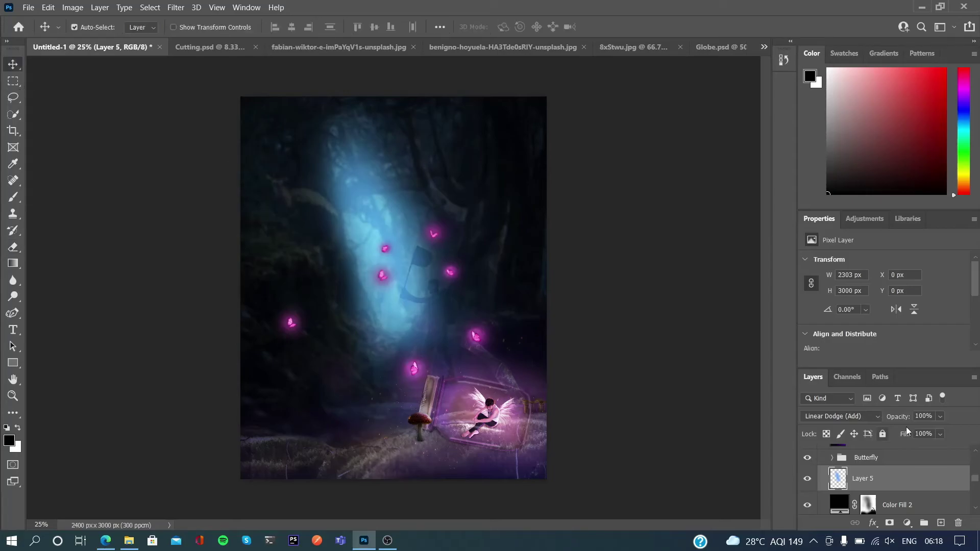
pyautogui.moveTo(903, 419); pyautogui.dragTo(889, 420)
pyautogui.click(833, 458)
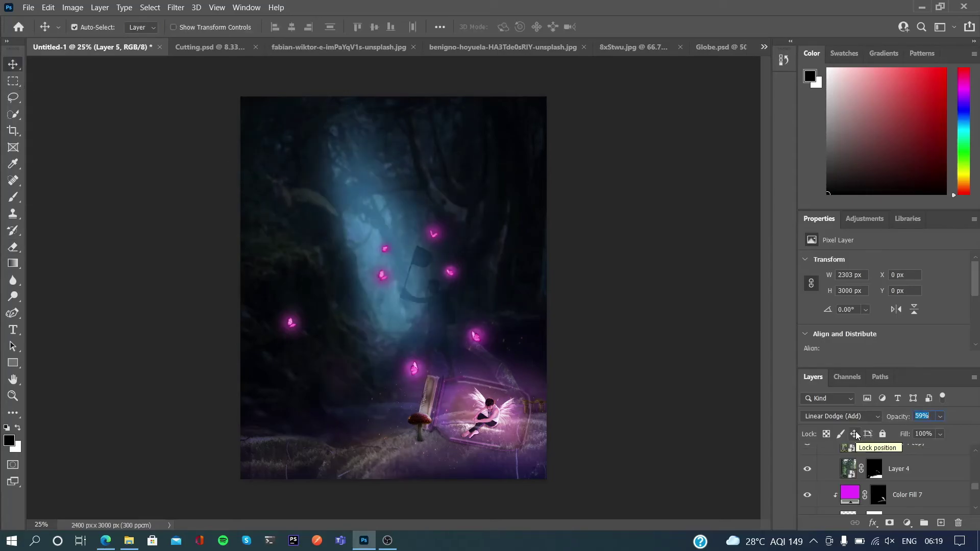
pyautogui.click(383, 279)
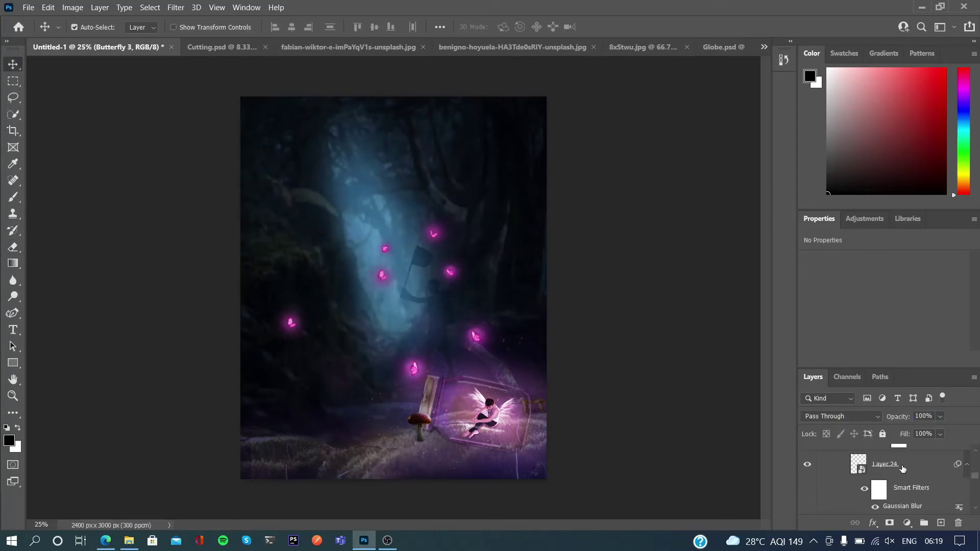
pyautogui.click(872, 458)
pyautogui.moveTo(872, 458); pyautogui.dragTo(871, 457)
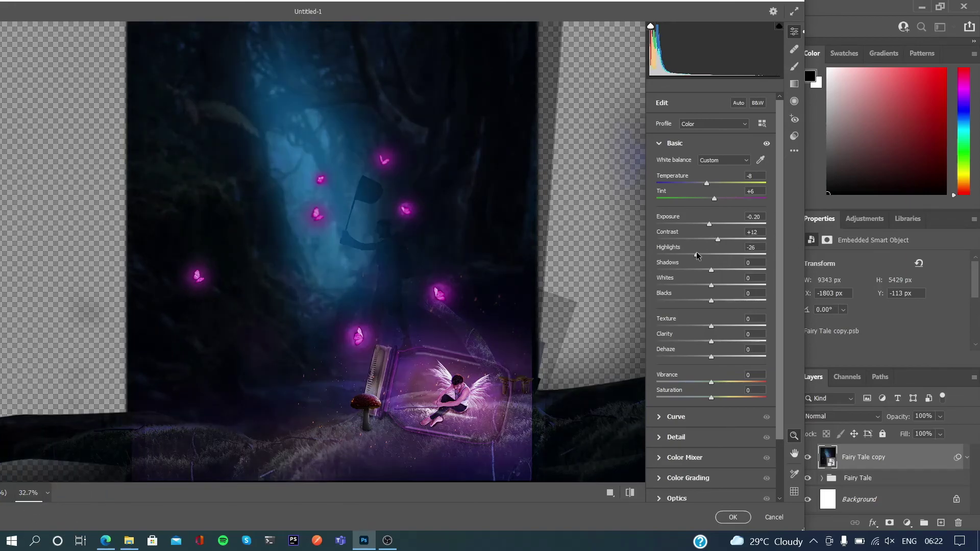
# In Camera Raw, set Highlights to -7 and Shadows to +15.
pyautogui.moveTo(697, 256); pyautogui.dragTo(706, 254)
pyautogui.moveTo(711, 270); pyautogui.dragTo(719, 269)
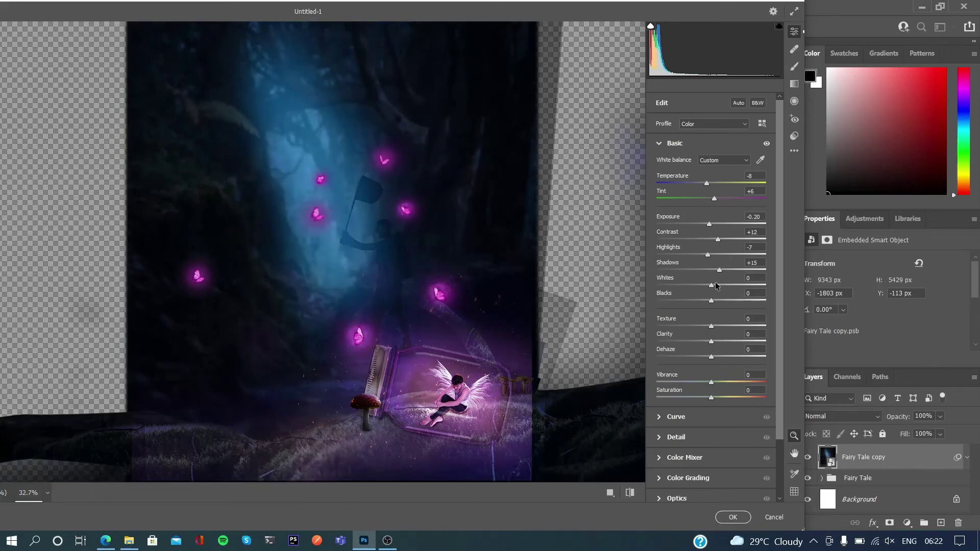